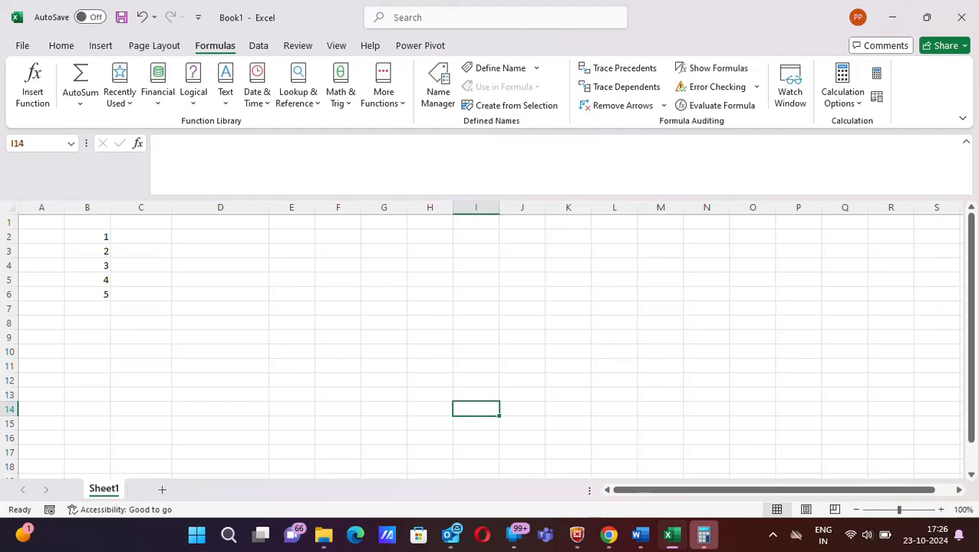
# Step: Enter the shortcut label "Alter+P" in cell C2, beside number 1
pyautogui.click(134, 234)
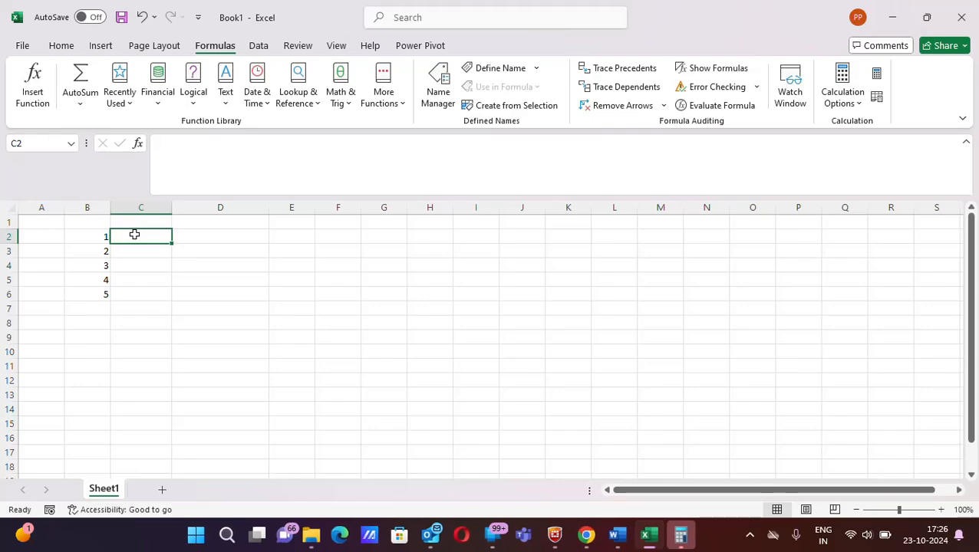
pyautogui.write('Alter')
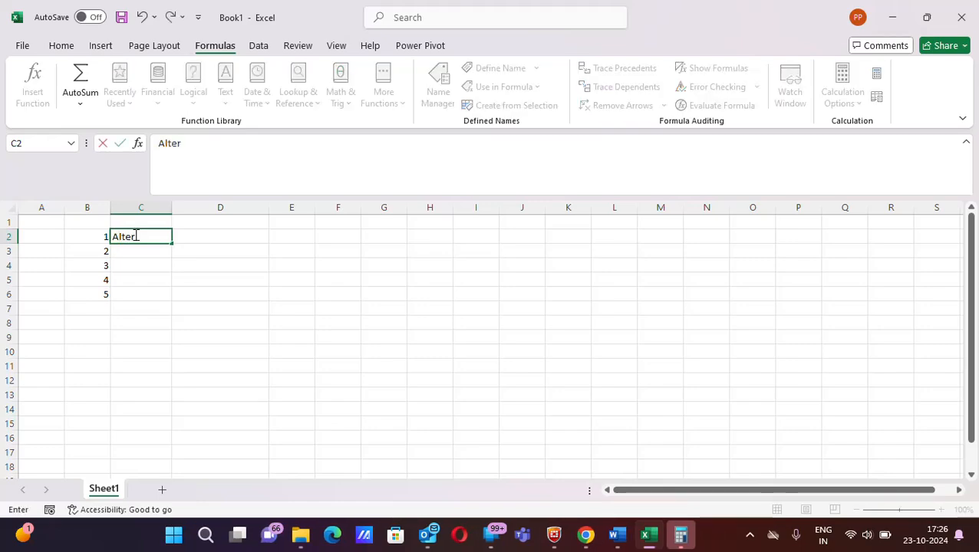
pyautogui.write('+P')
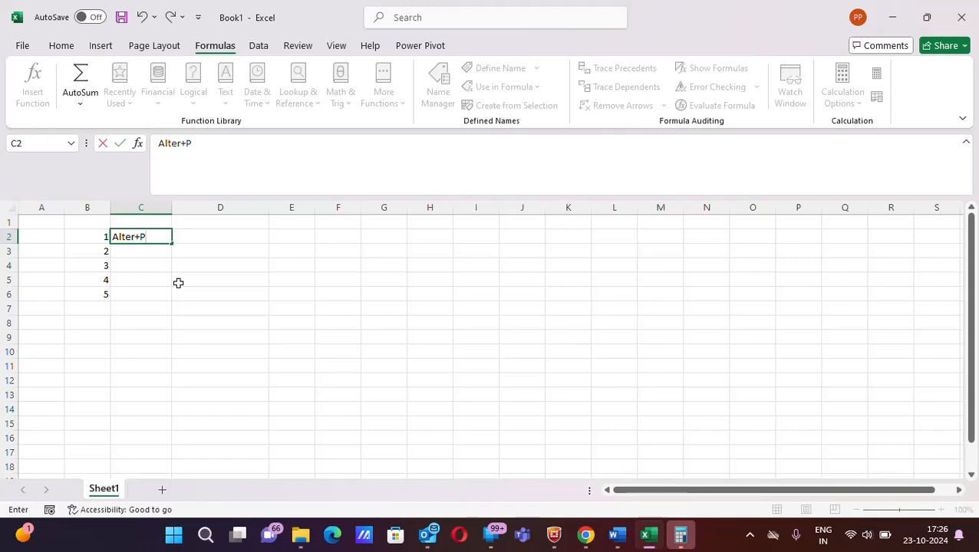
pyautogui.click(147, 261)
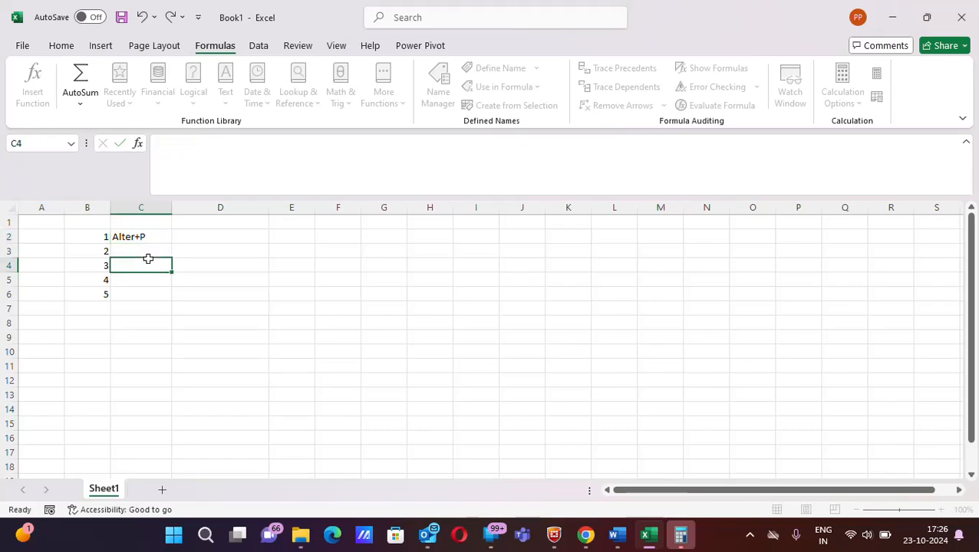
# Step: Enter the description "To open Page Layout Tab" in cell D2
pyautogui.click(214, 234)
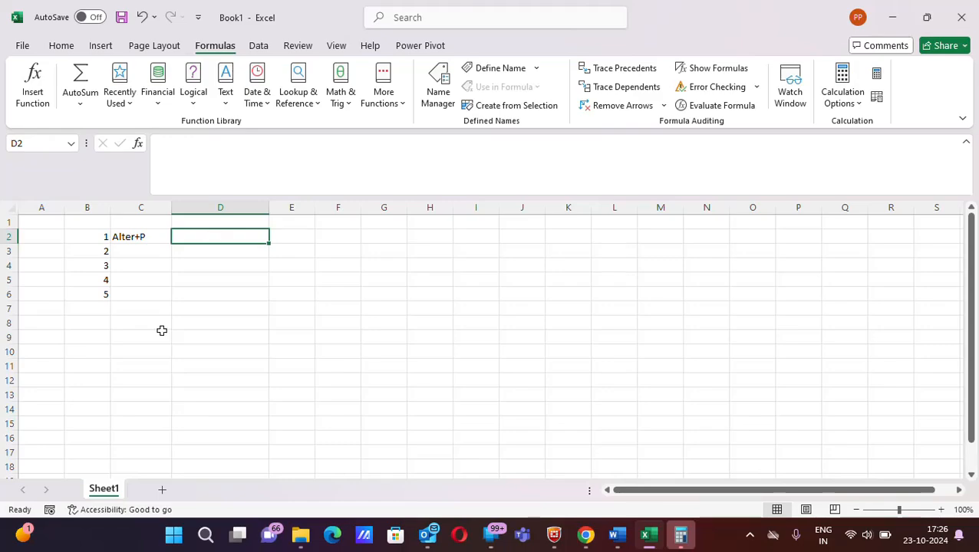
pyautogui.write('To open')
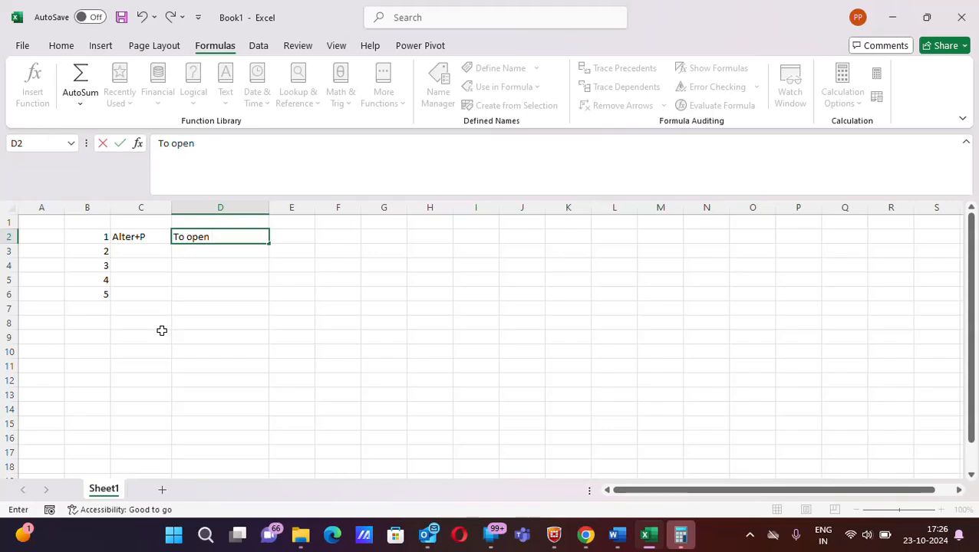
pyautogui.write(' Page Layo')
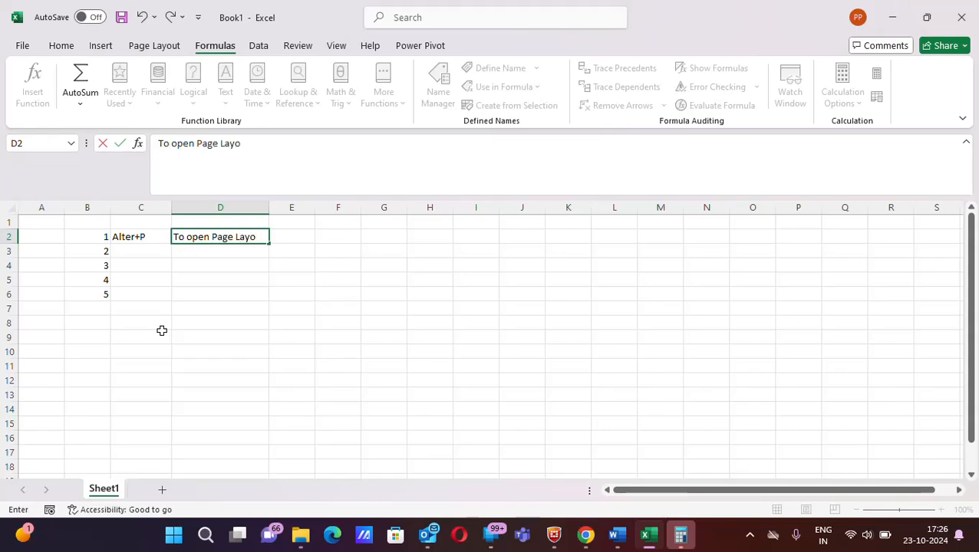
pyautogui.write('ut Tab')
pyautogui.click(207, 309)
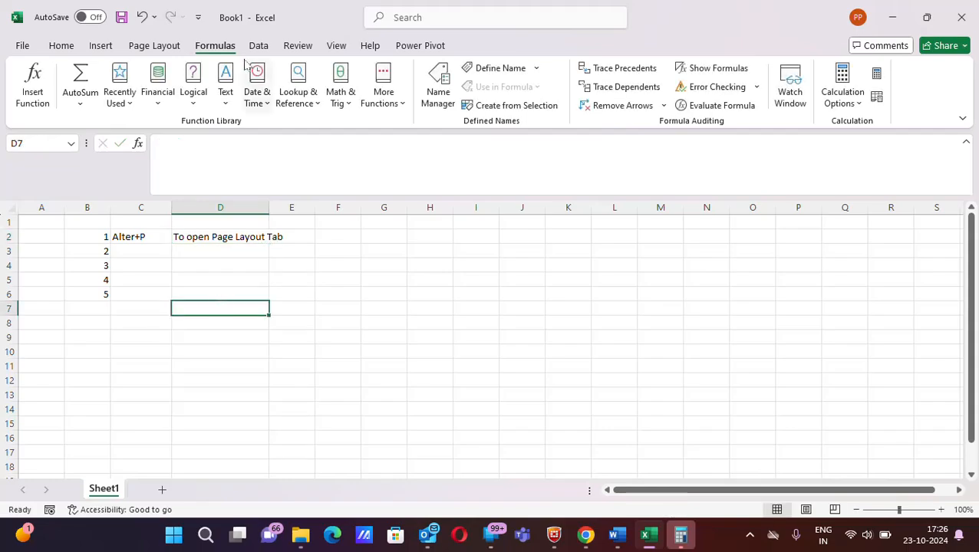
# Step: Show the Page Layout commands, compare them with the Formulas commands, and display the Page Layout access keys
pyautogui.click(150, 47)
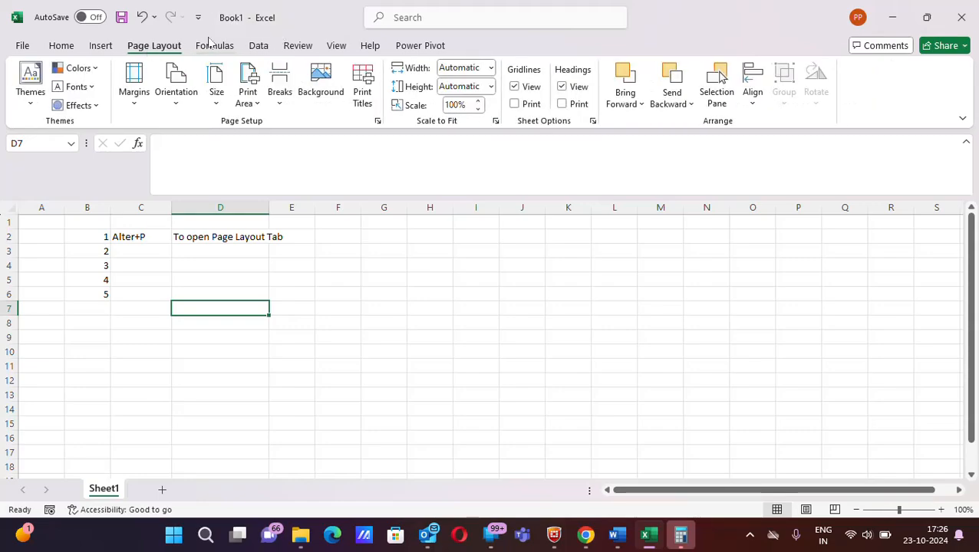
pyautogui.click(212, 45)
pyautogui.click(153, 44)
pyautogui.click(146, 238)
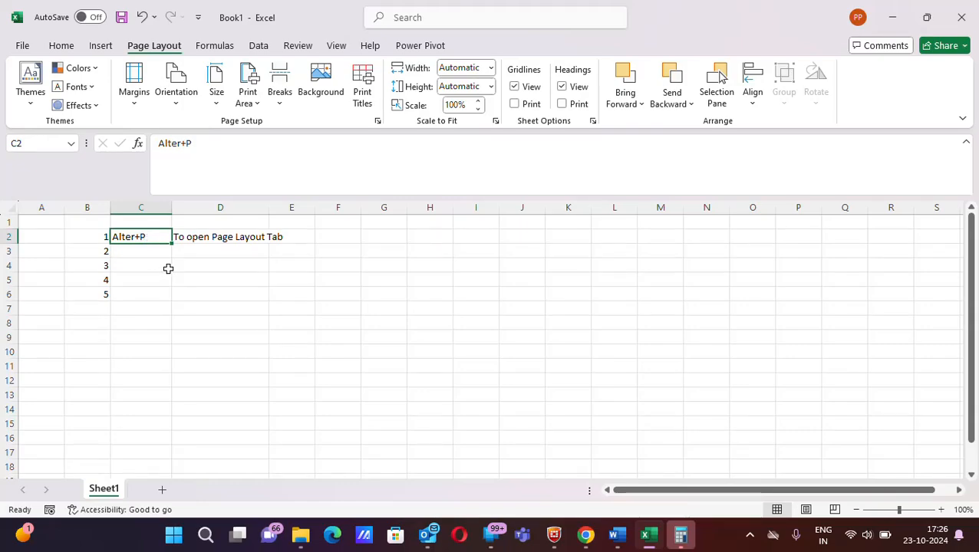
pyautogui.press('alt')
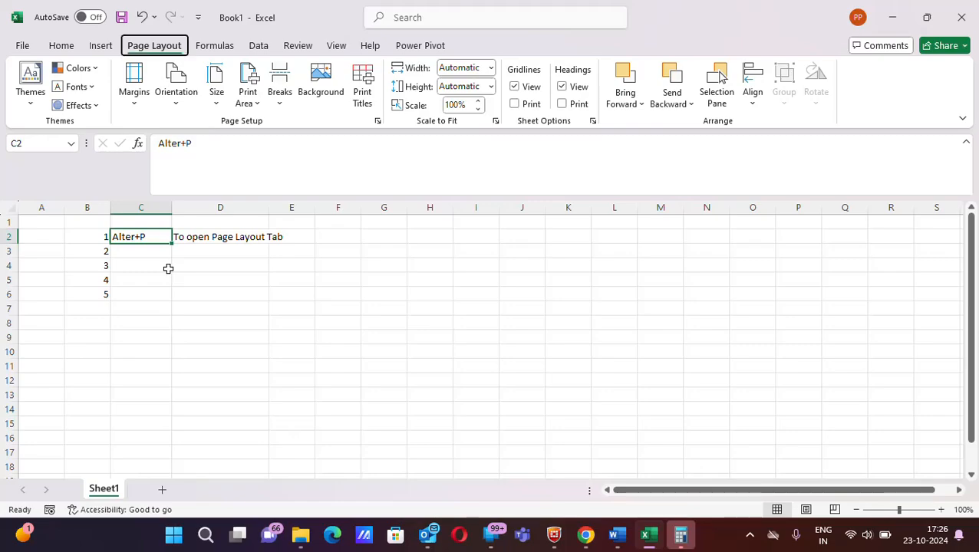
pyautogui.press('p')
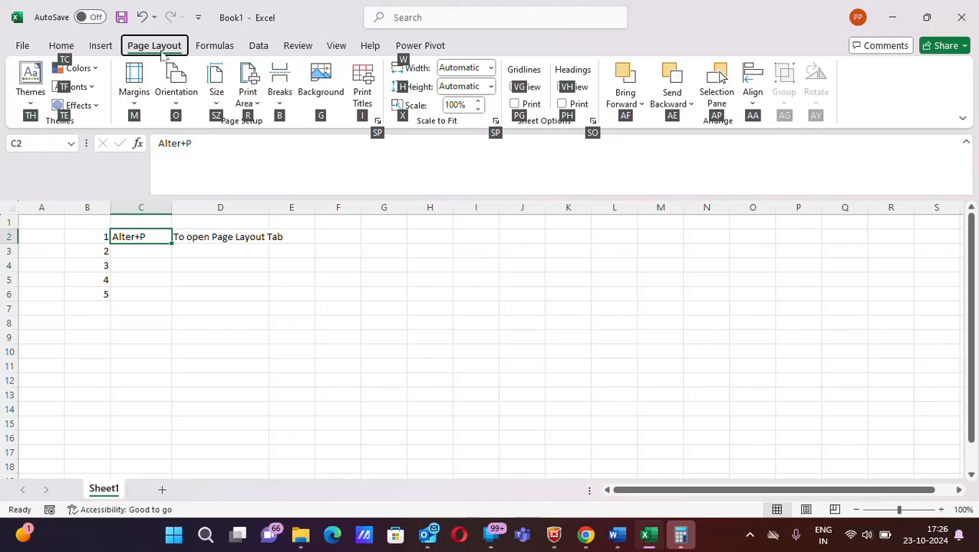
# Step: Enter the shortcut label "Alter+R" in cell C3, beside number 2
pyautogui.click(133, 249)
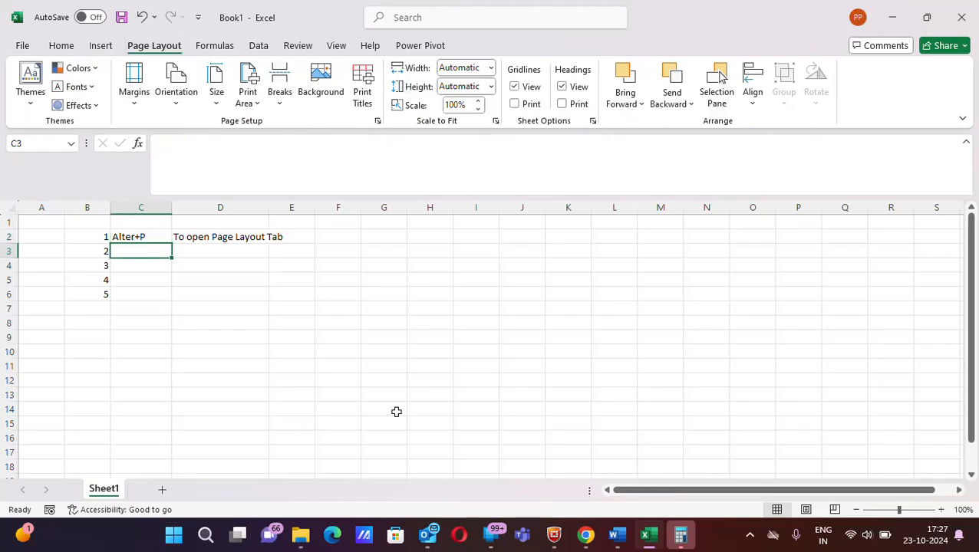
pyautogui.write('Alter')
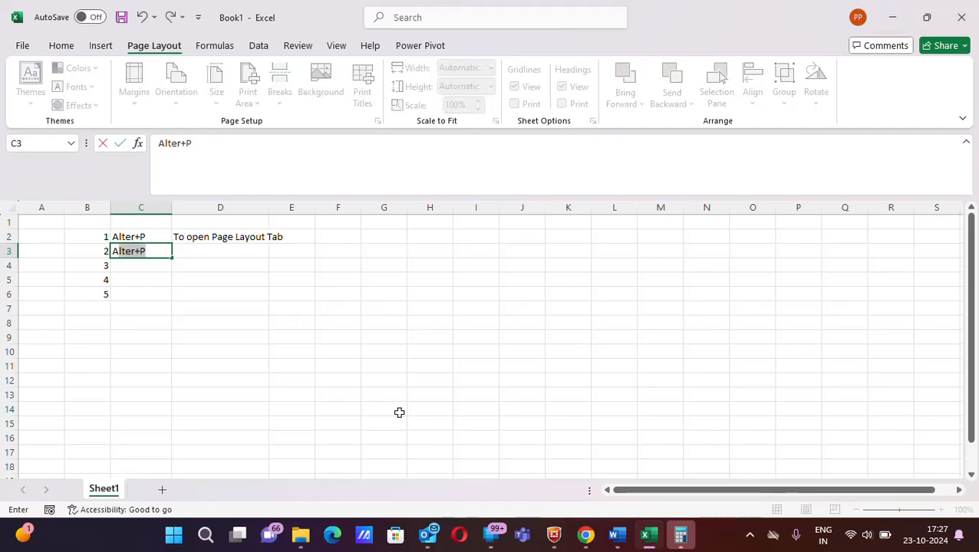
pyautogui.write('+R')
pyautogui.click(109, 265)
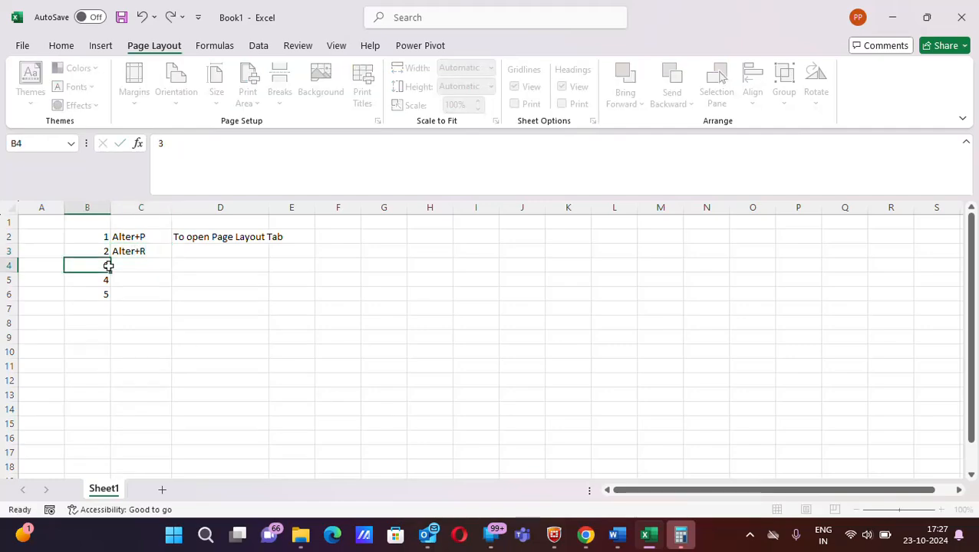
# Step: With cell D3 selected, view the Review commands and return to the Formulas commands
pyautogui.click(218, 250)
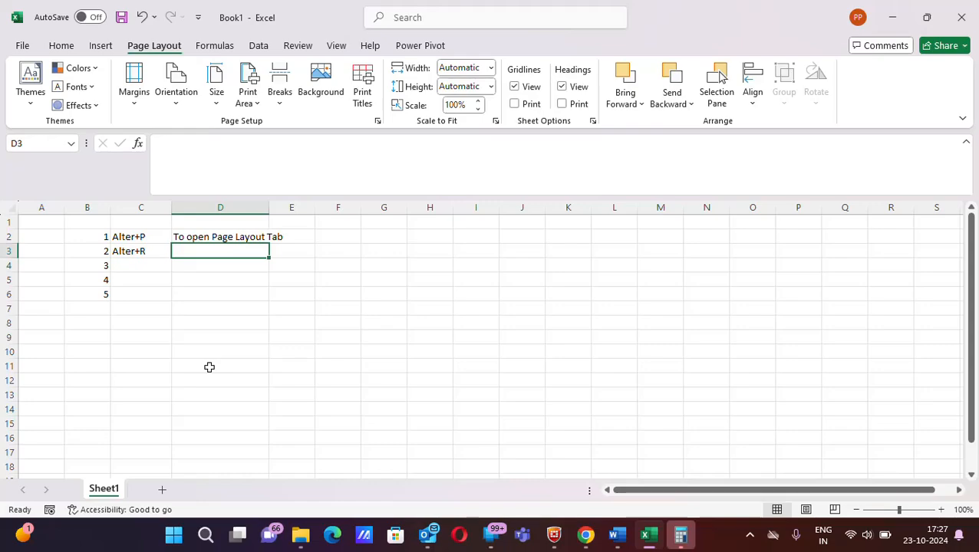
pyautogui.click(300, 48)
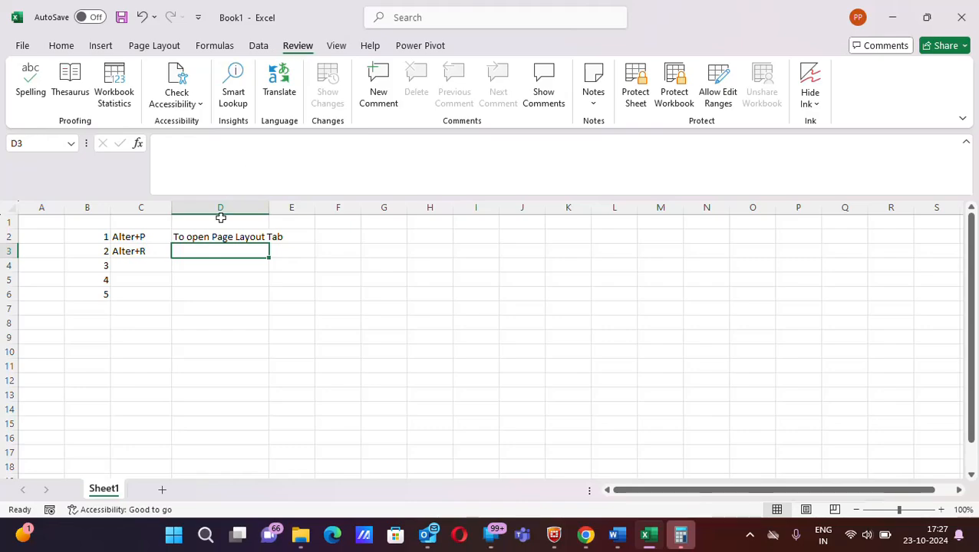
pyautogui.click(210, 44)
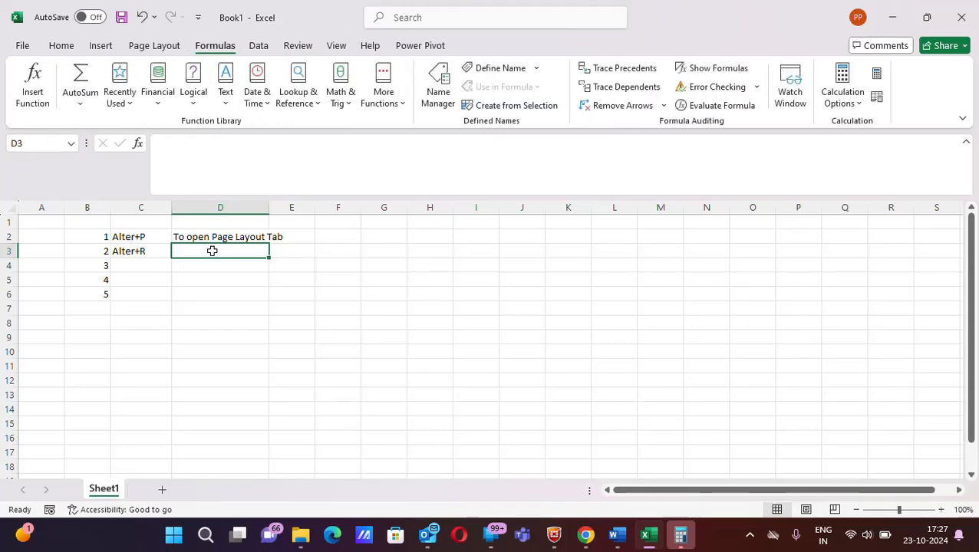
# Step: Bring up the Review commands and add a note reading "open Review Tab" to cell D3
pyautogui.hotkey('alt', 'r')
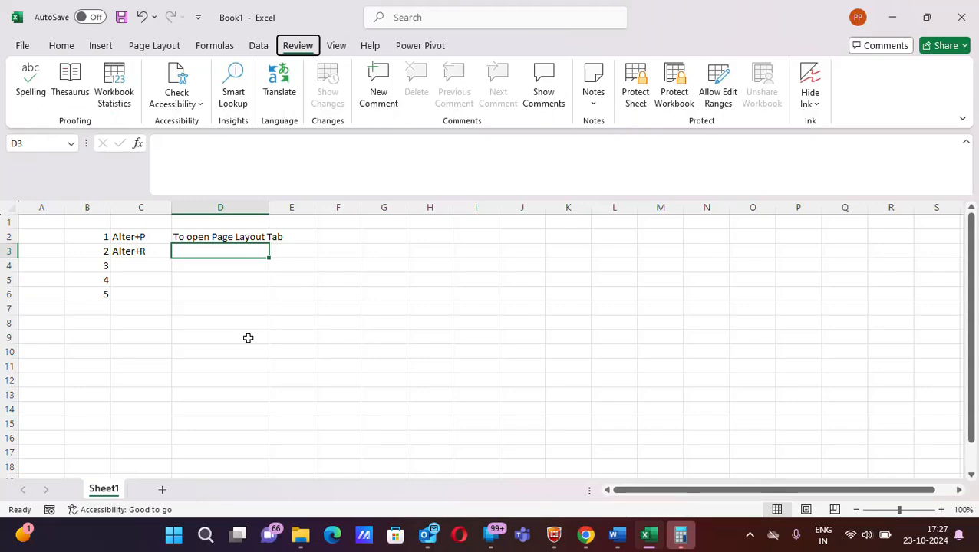
pyautogui.write('tnopen R')
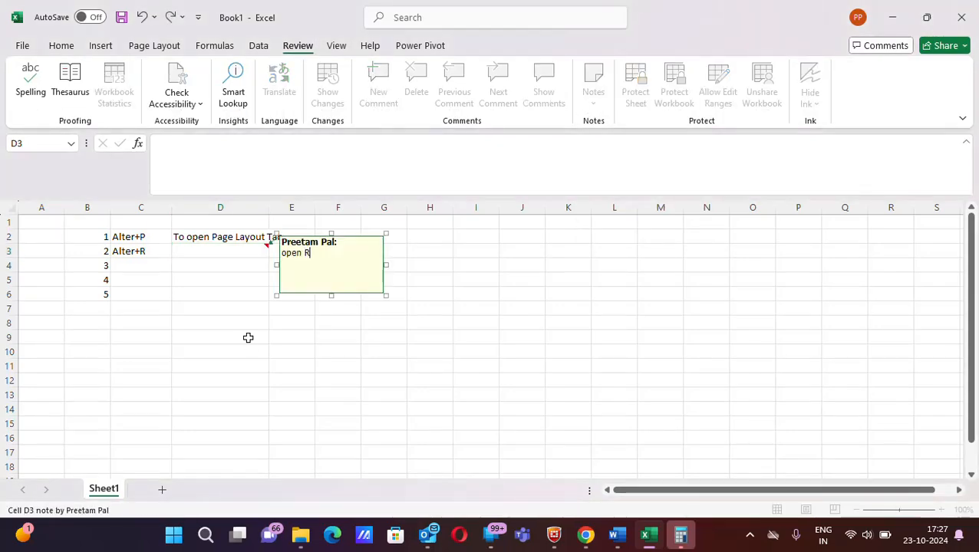
pyautogui.write('eview Tab')
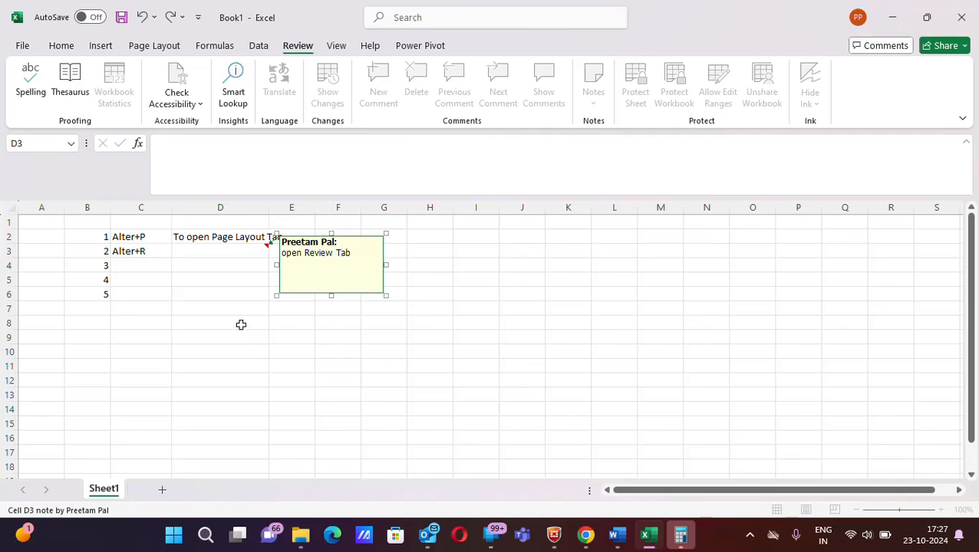
# Step: Enter the description "To Open Review Tab" in cell D3
pyautogui.click(222, 251)
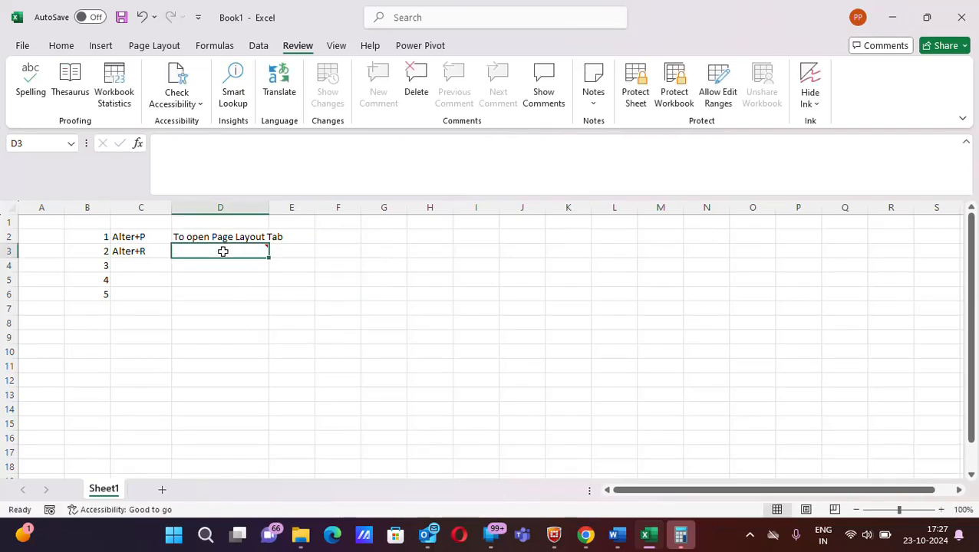
pyautogui.write('To Open ')
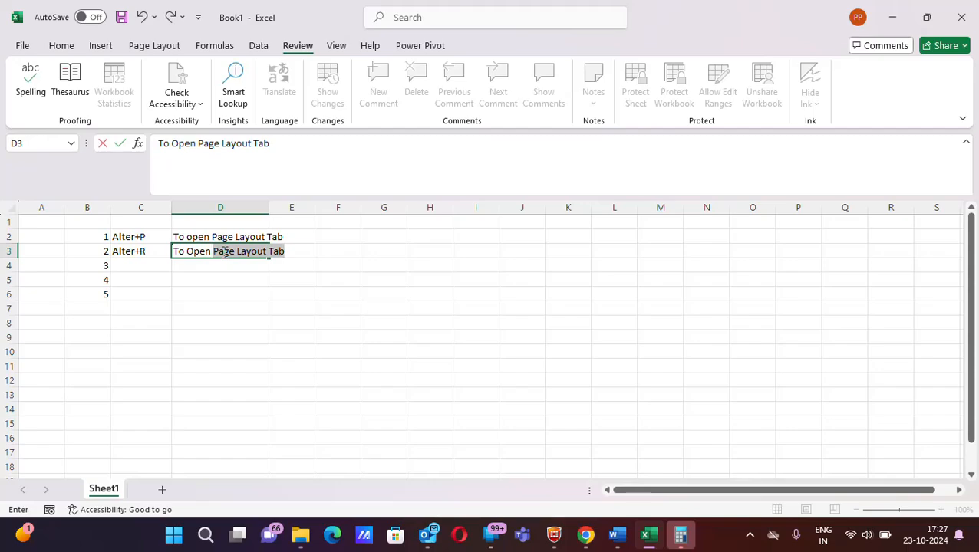
pyautogui.write('Review Tab')
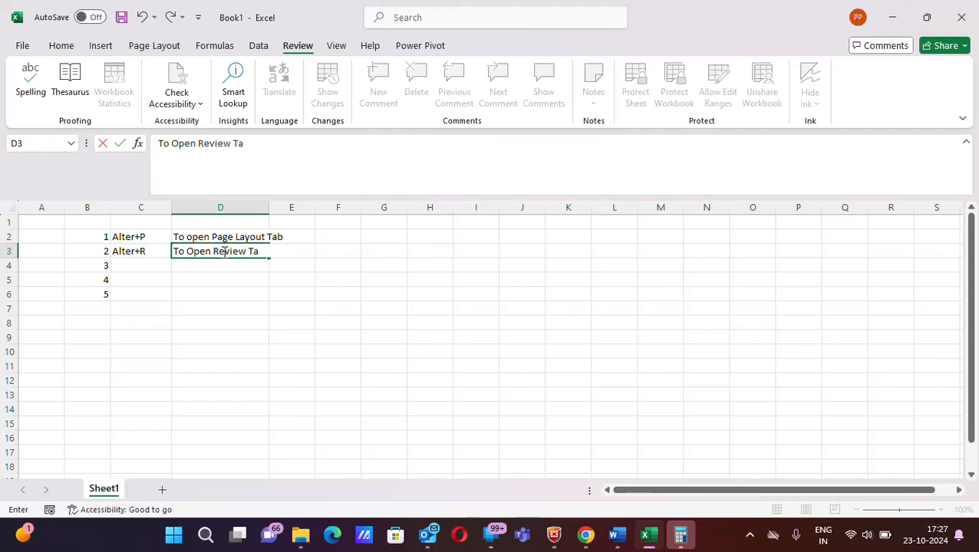
# Step: Enter the shortcut label "Control+1" in cell C4, beside number 3
pyautogui.click(135, 265)
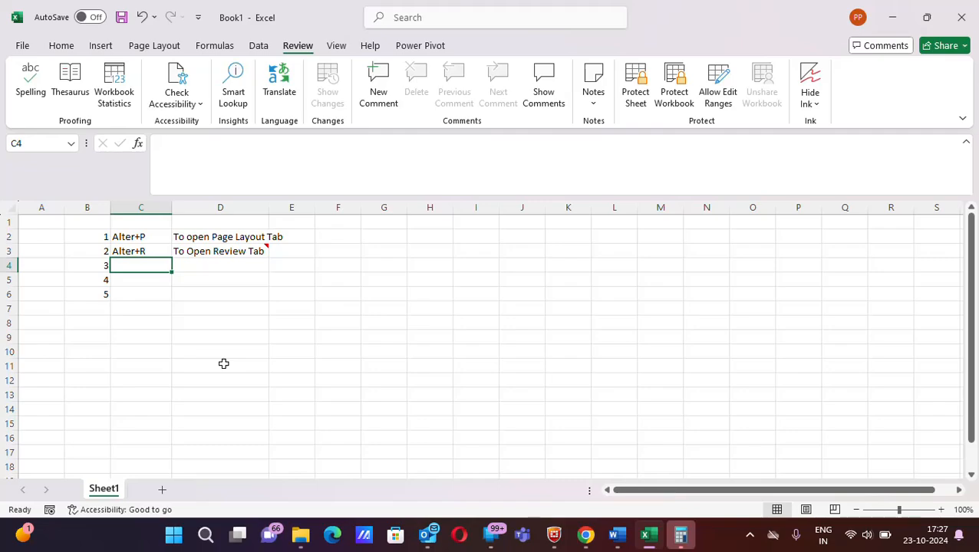
pyautogui.write('Contro')
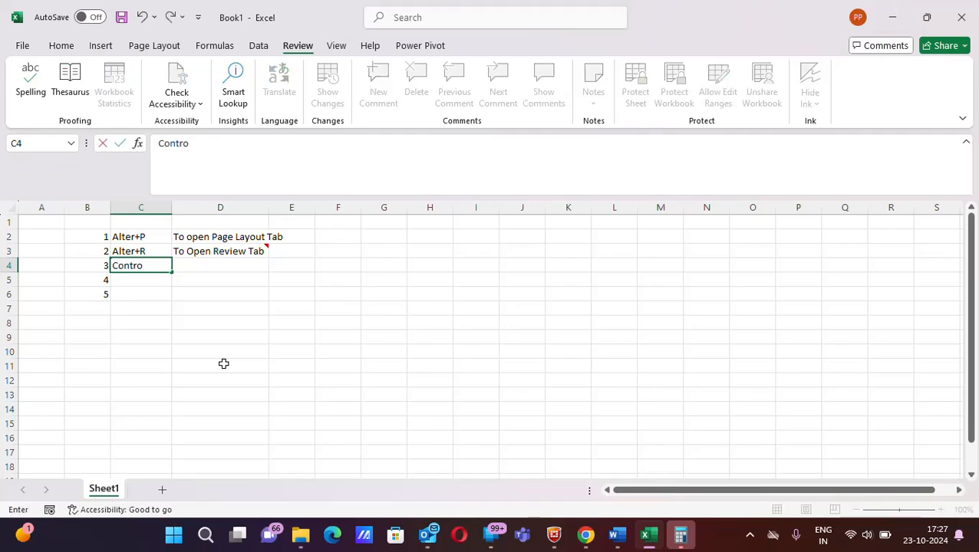
pyautogui.write('l+1')
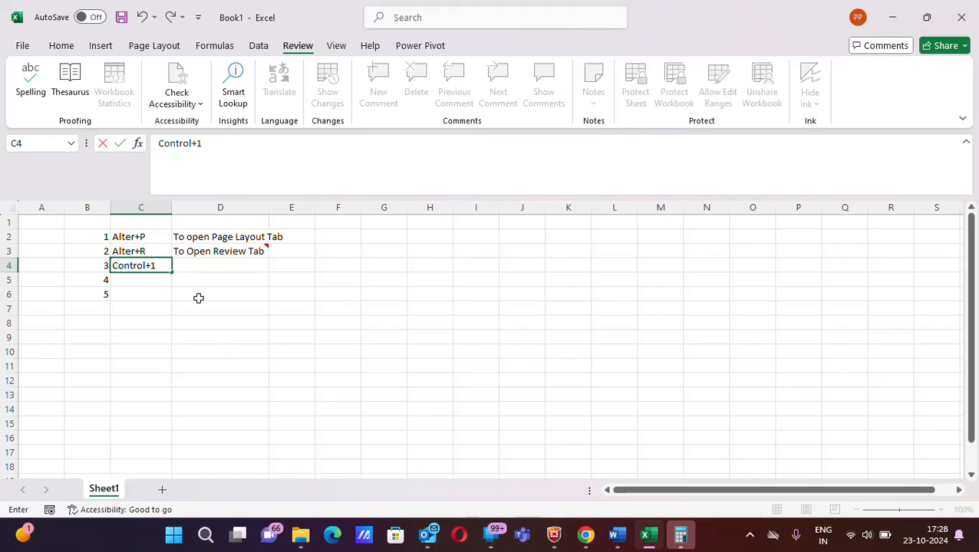
# Step: Enter the description "To Format Cell" in cell D4
pyautogui.click(191, 266)
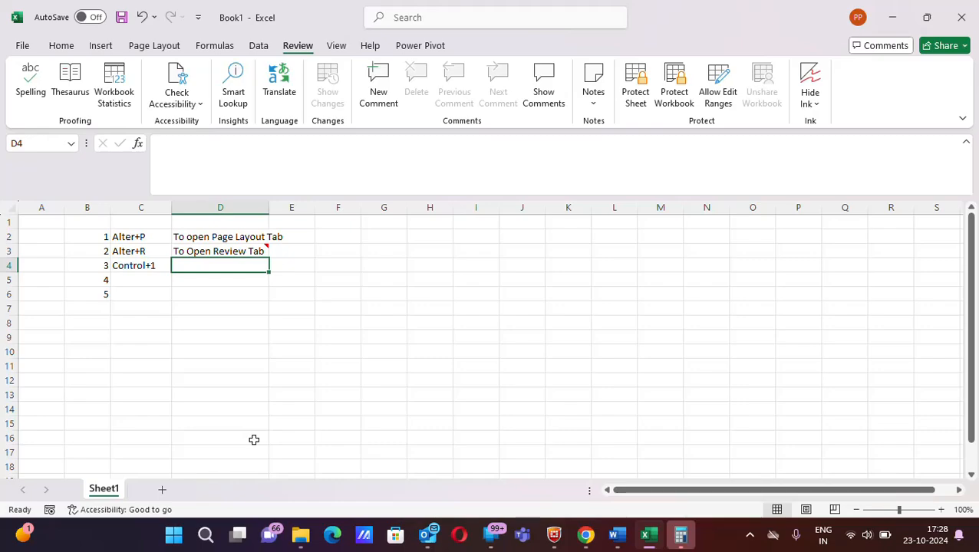
pyautogui.write('To')
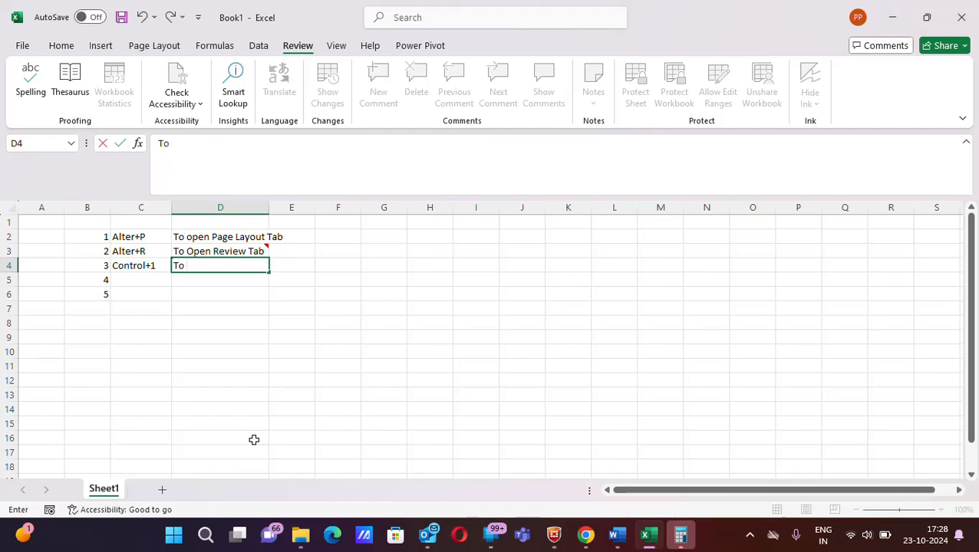
pyautogui.write(' Format Cell')
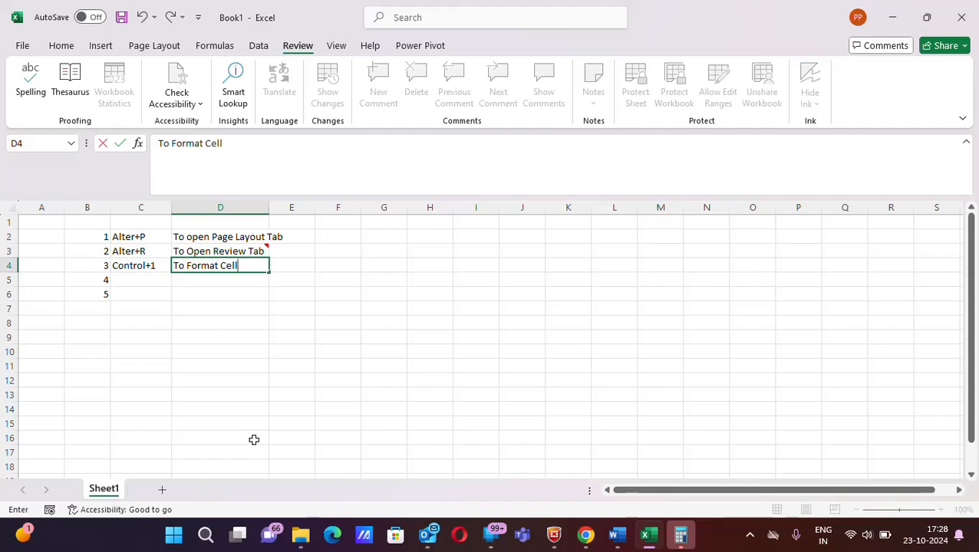
pyautogui.click(208, 323)
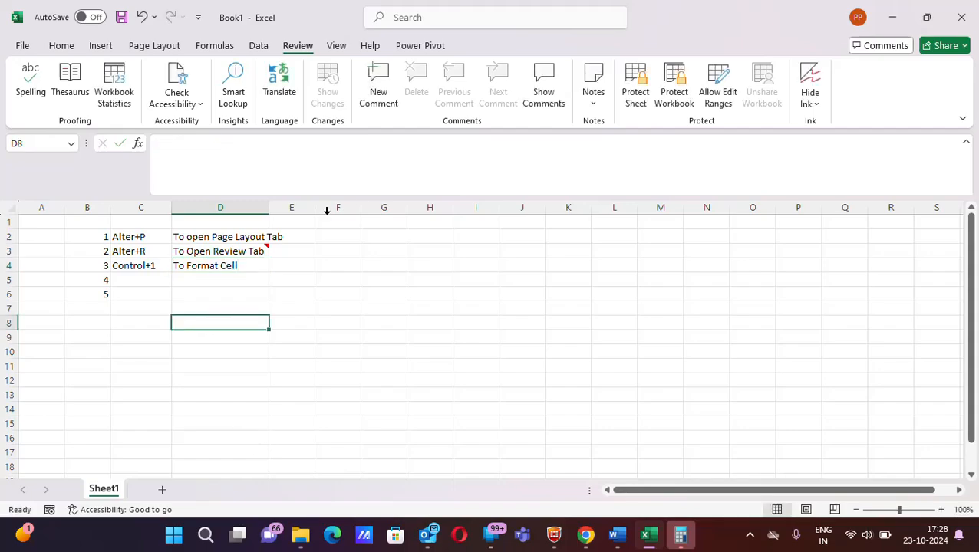
# Step: Enter a sample first name in cell E4 and select that cell
pyautogui.click(291, 267)
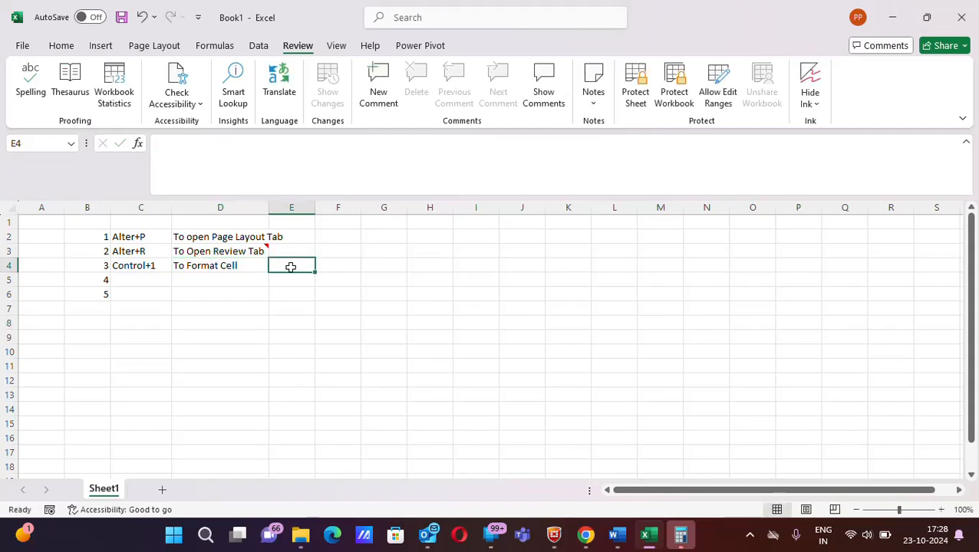
pyautogui.write('Mon')
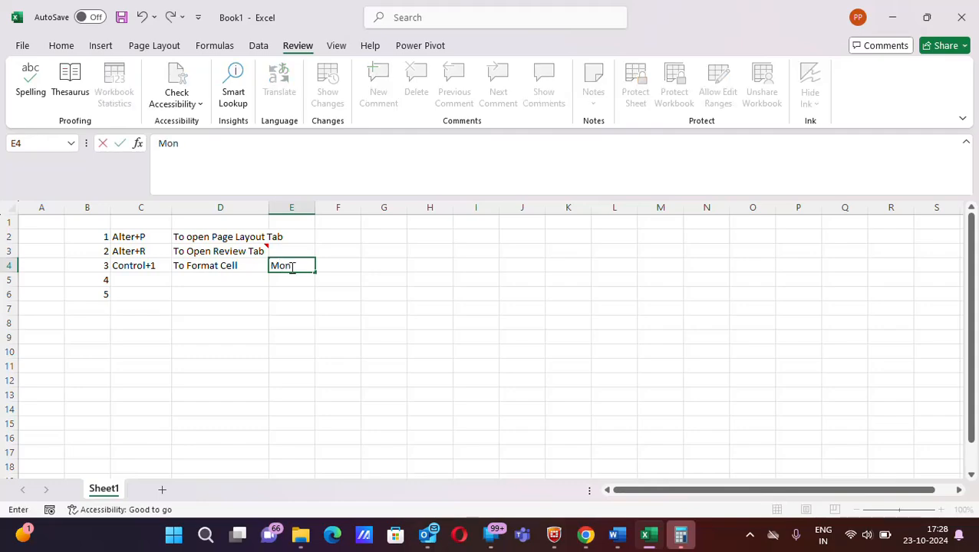
pyautogui.write('a')
pyautogui.click(291, 319)
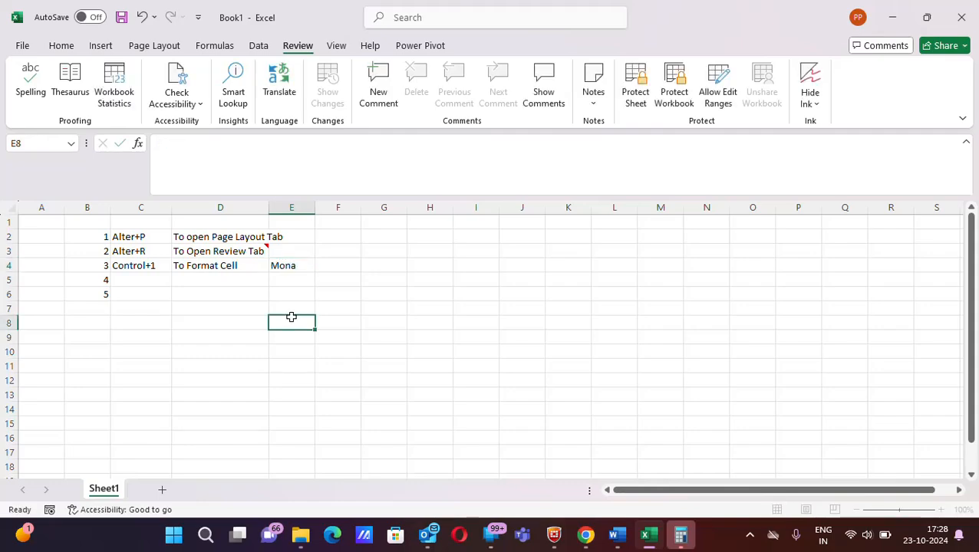
pyautogui.click(295, 265)
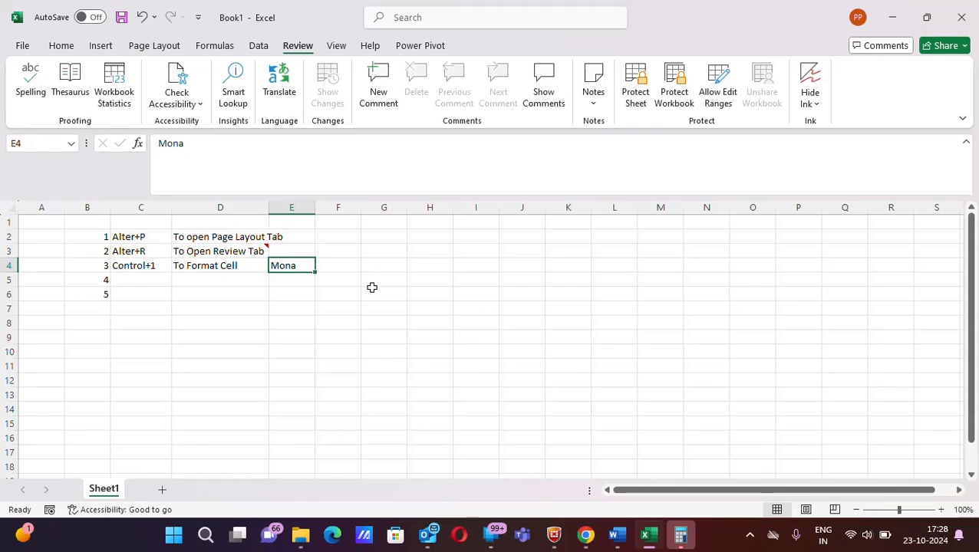
# Step: Open the Format Cells dialog for cell E4 twice, closing it each time without changing the format
pyautogui.hotkey('ctrl', '1')
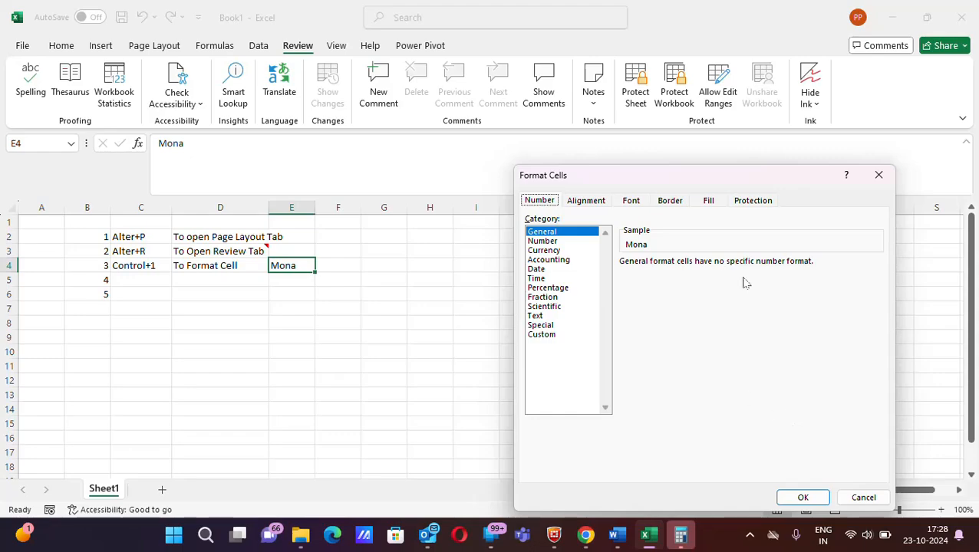
pyautogui.click(864, 499)
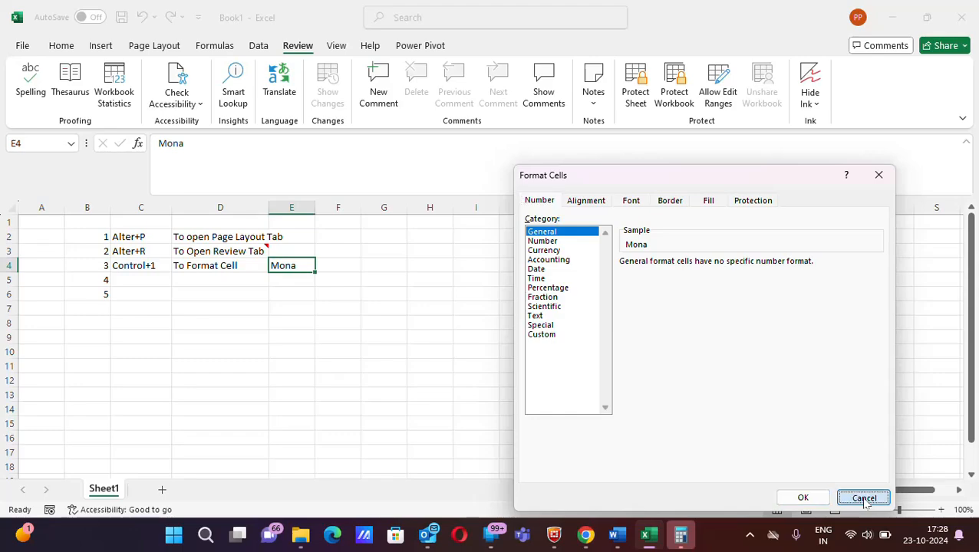
pyautogui.rightClick(282, 266)
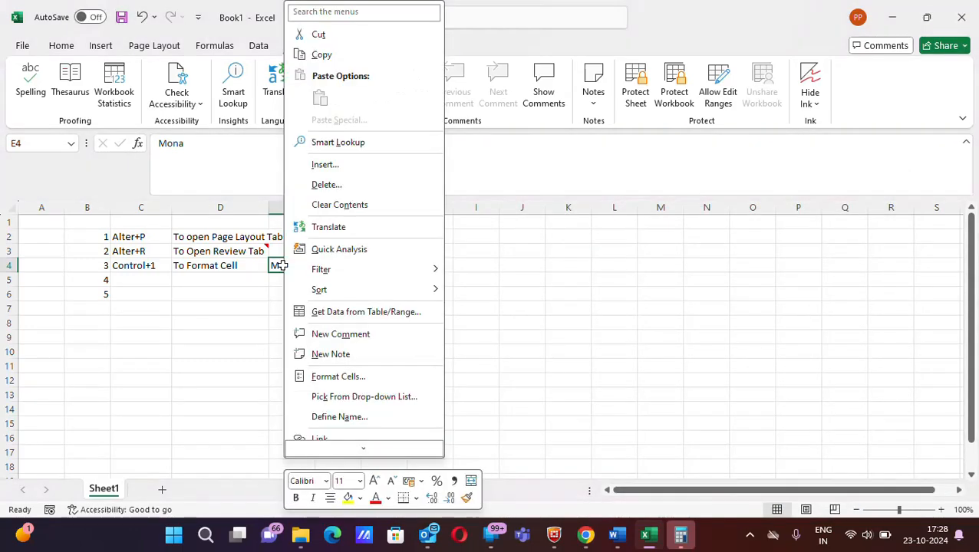
pyautogui.click(341, 376)
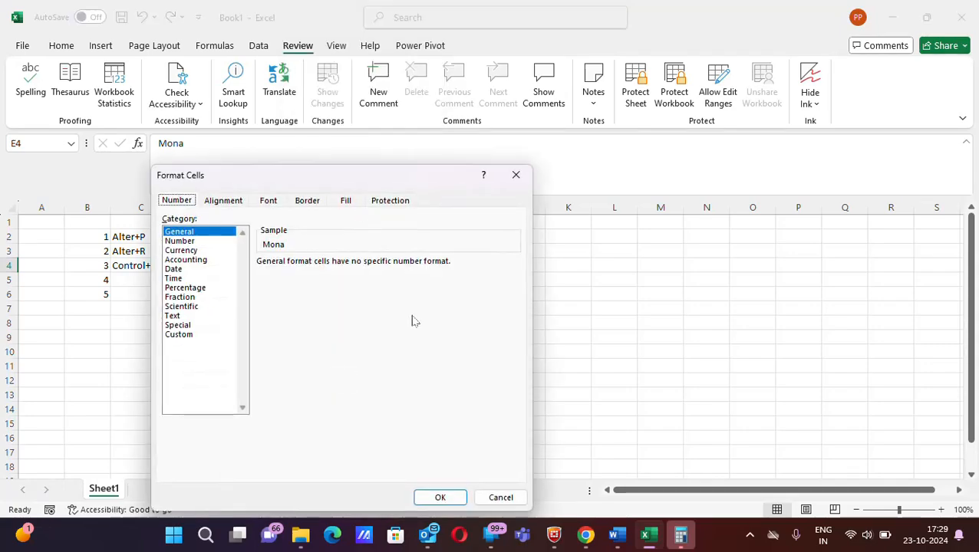
pyautogui.click(501, 498)
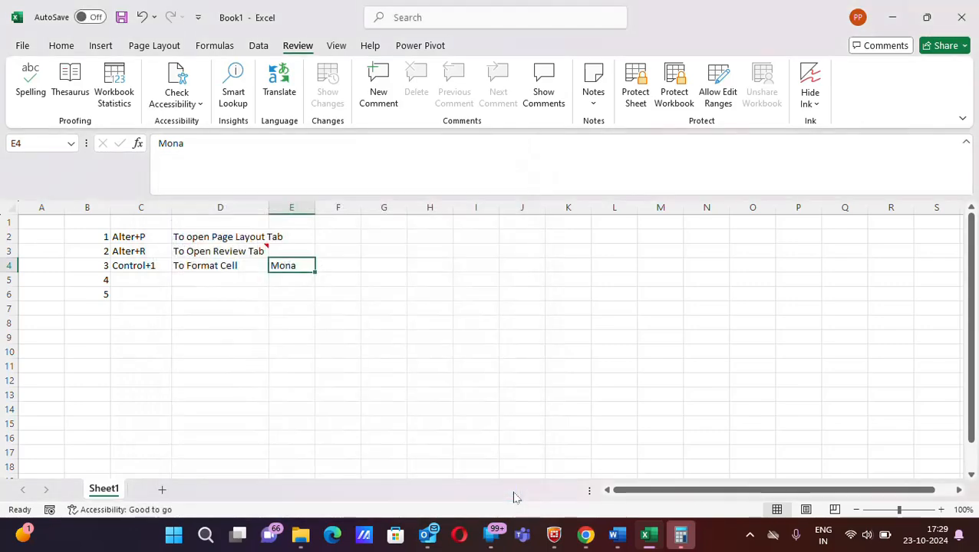
# Step: Enter the shortcut label "Control+Shift+Colon (;)" in cell C5, beside number 4
pyautogui.click(132, 282)
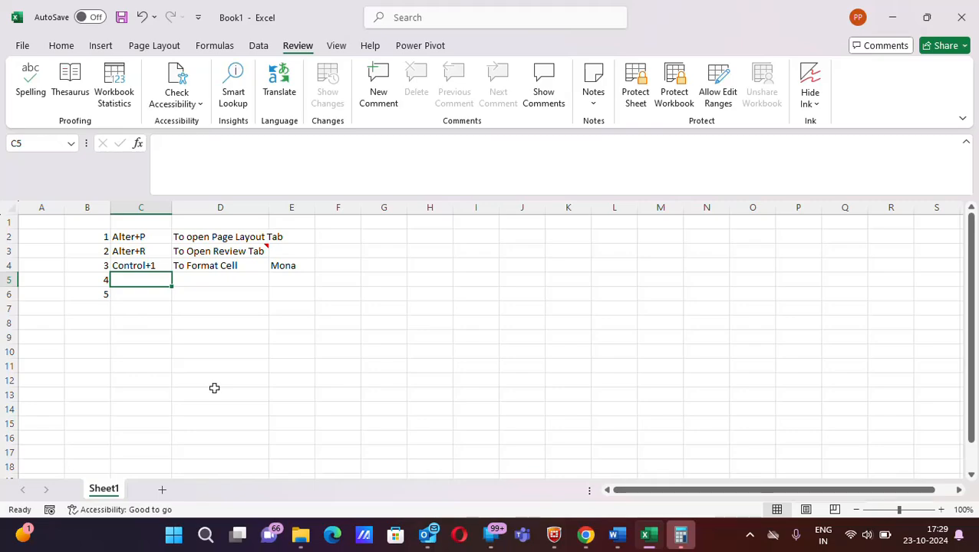
pyautogui.write('Control')
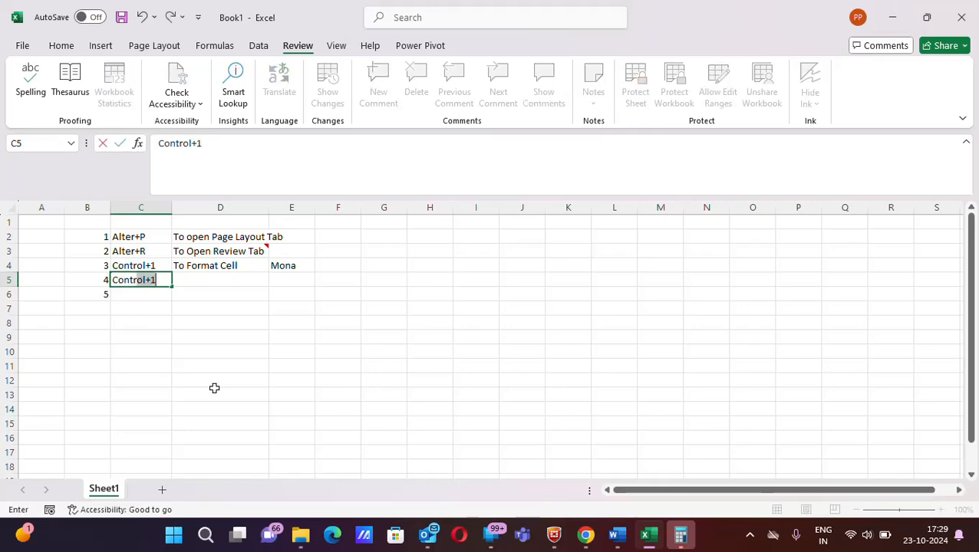
pyautogui.write('+Shift')
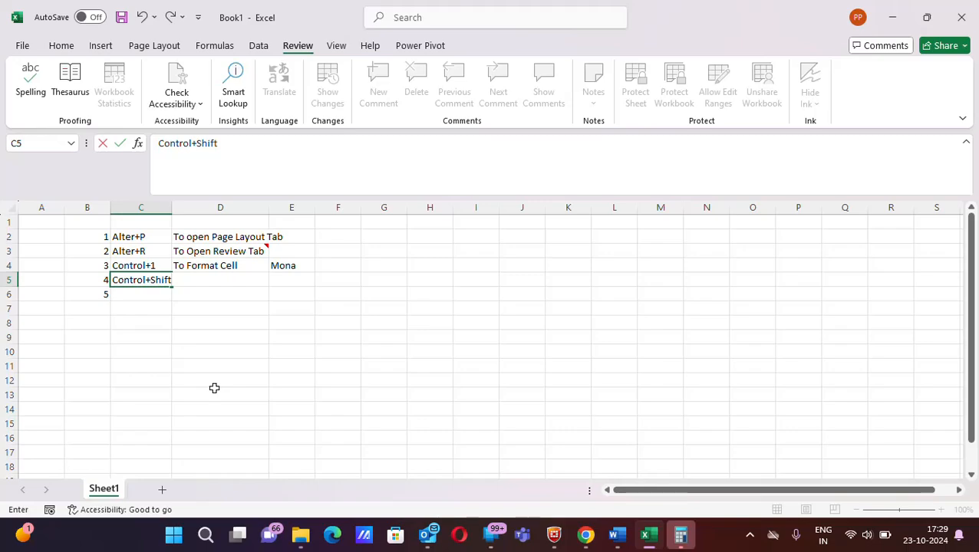
pyautogui.write('+Colon (')
pyautogui.write(';')
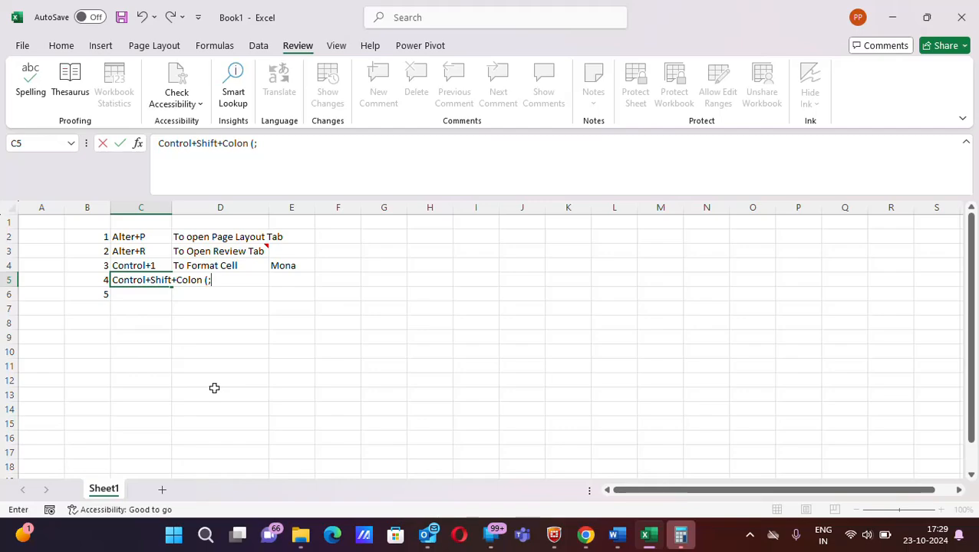
pyautogui.write(')')
# Step: Auto-fit column C to the width of its shortcut labels, leaving the label in C5 as entered
pyautogui.doubleClick(172, 204)
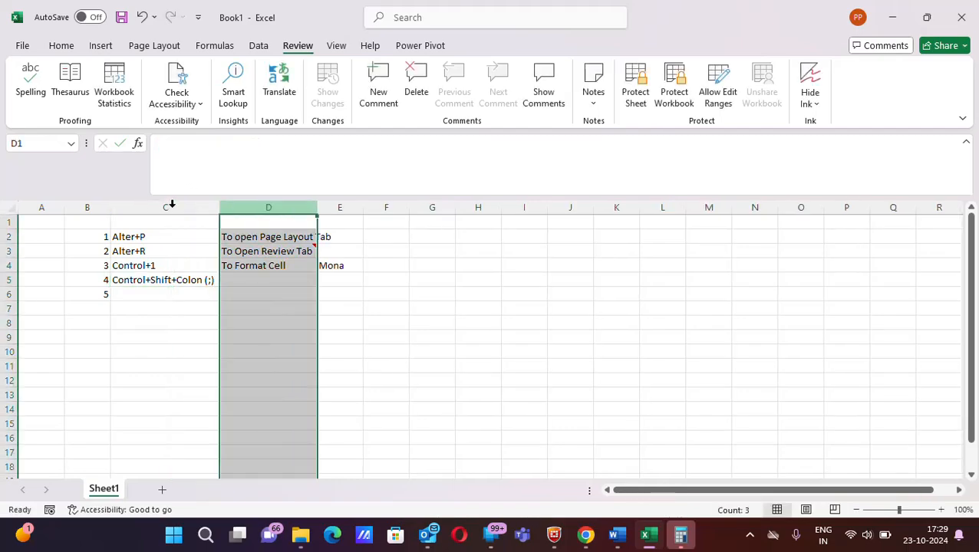
pyautogui.click(175, 295)
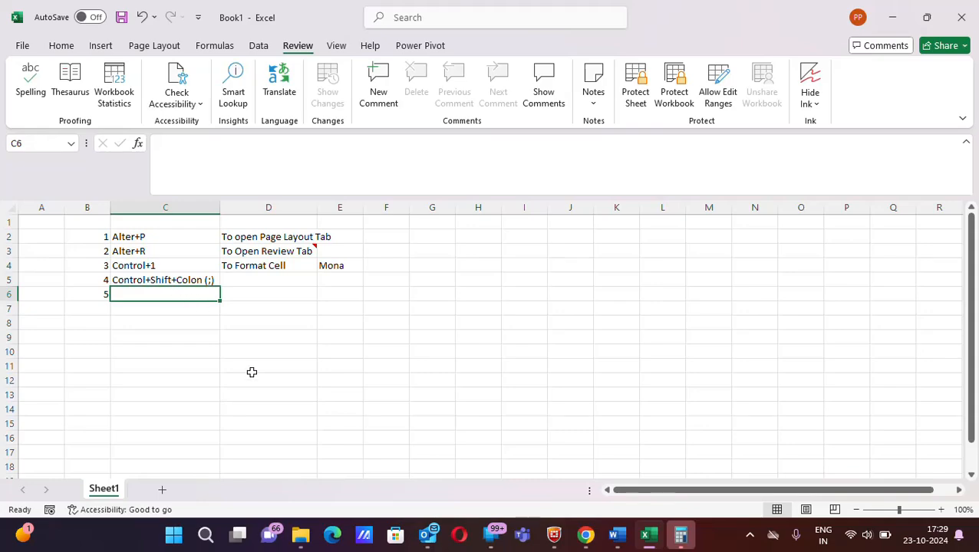
pyautogui.click(189, 277)
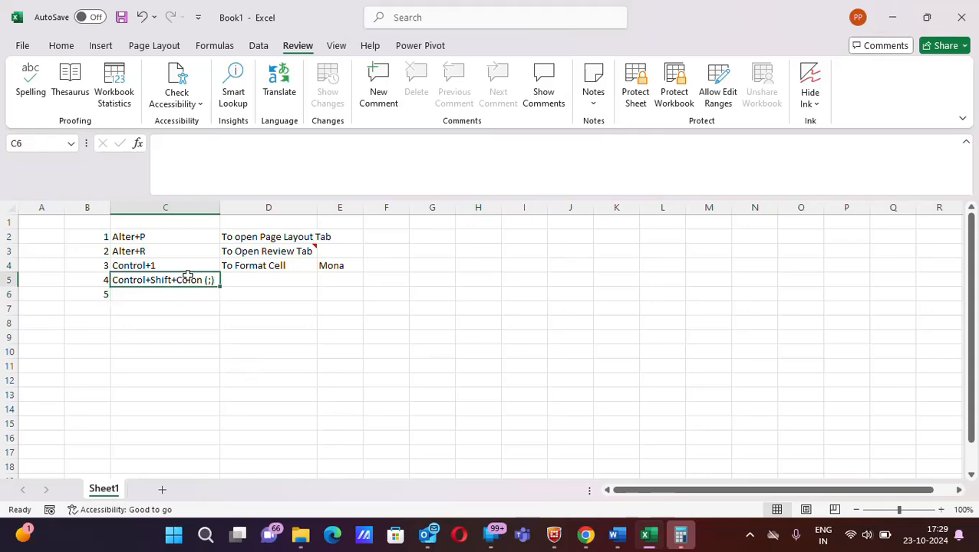
pyautogui.press('F2')
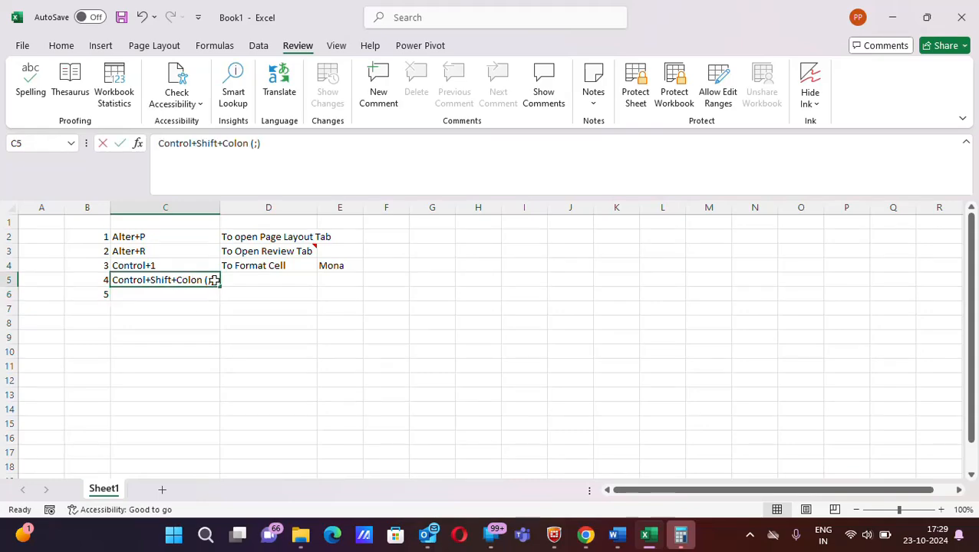
pyautogui.press('Escape')
# Step: Enter the description "To enter Current Date" in cell D5
pyautogui.click(248, 277)
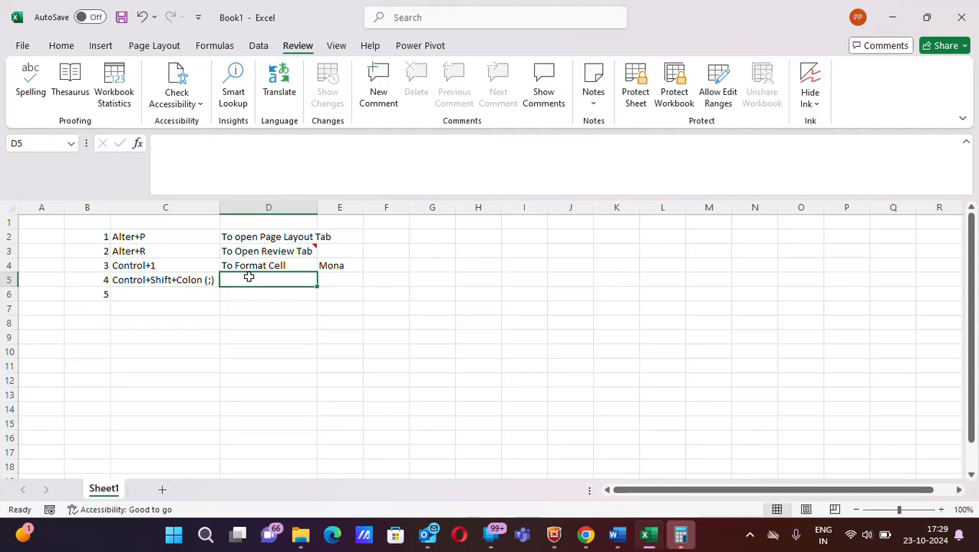
pyautogui.write('To ')
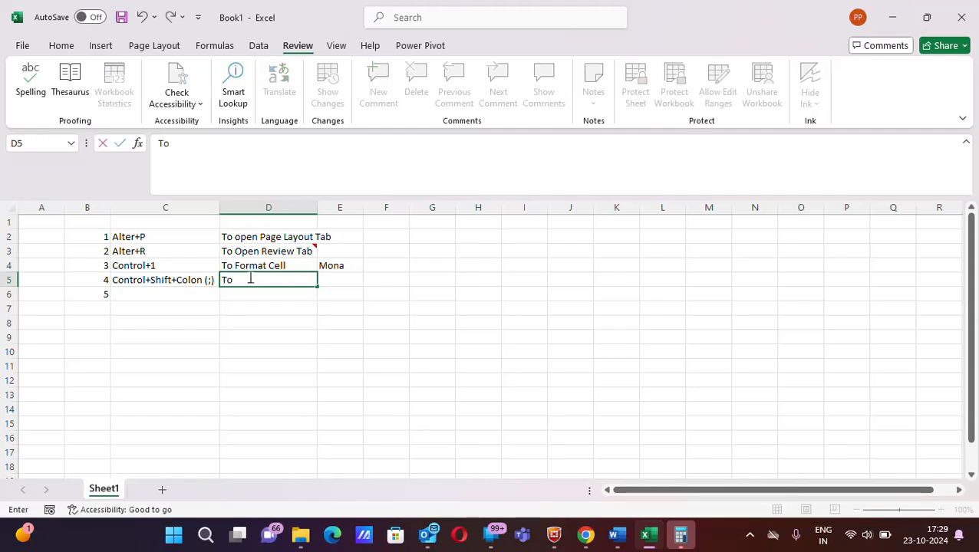
pyautogui.write('enter Current')
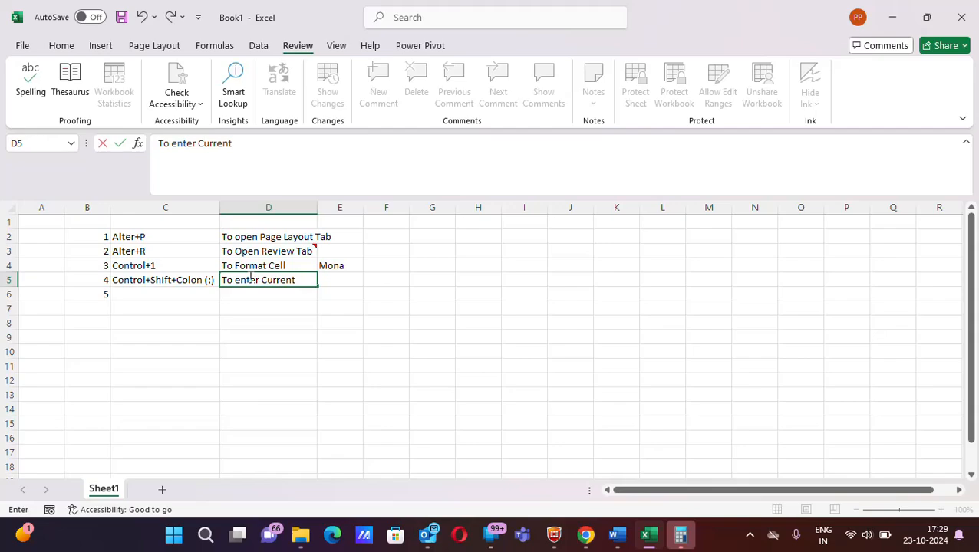
pyautogui.write(' Date')
pyautogui.click(262, 293)
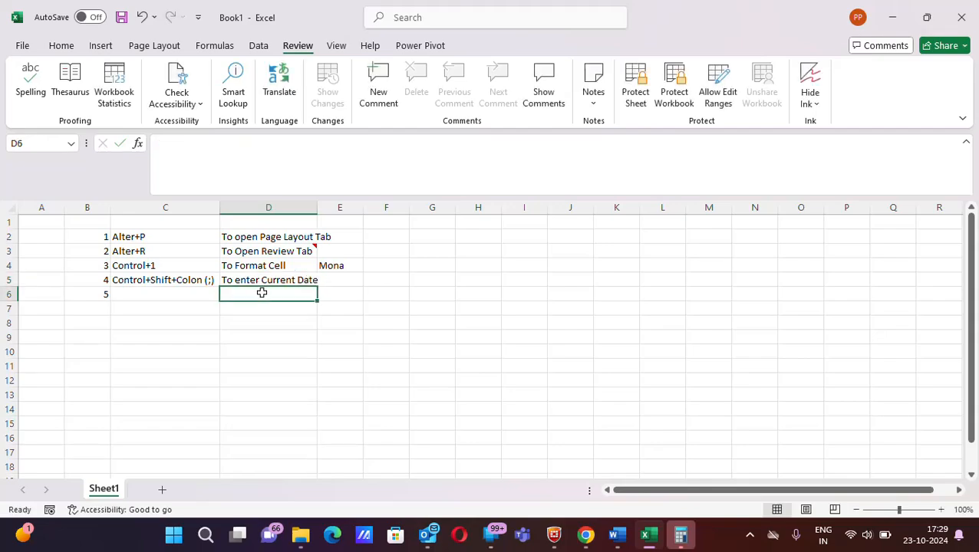
# Step: Auto-fit column D to its descriptions and insert the current time in cell E5
pyautogui.click(336, 280)
pyautogui.doubleClick(317, 208)
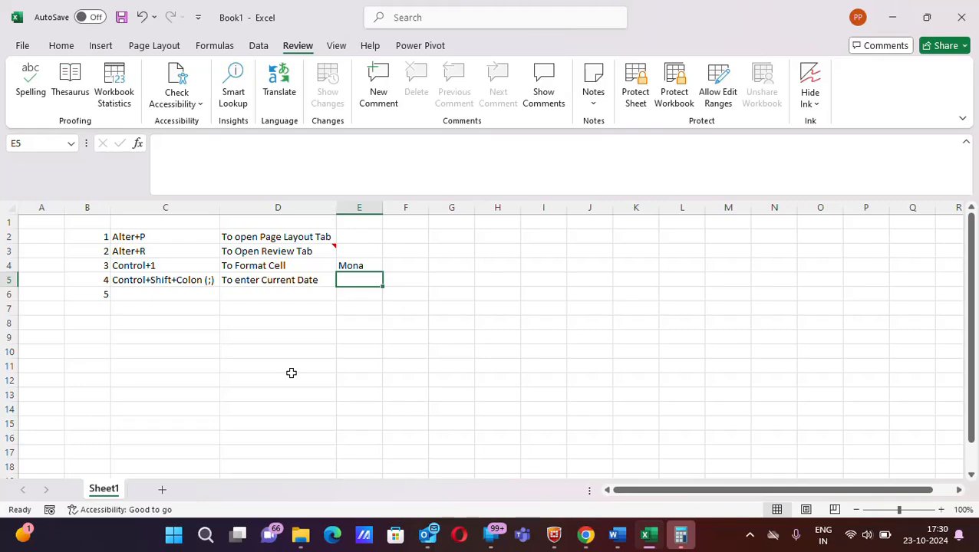
pyautogui.hotkey('ctrl', 'shift', ';')
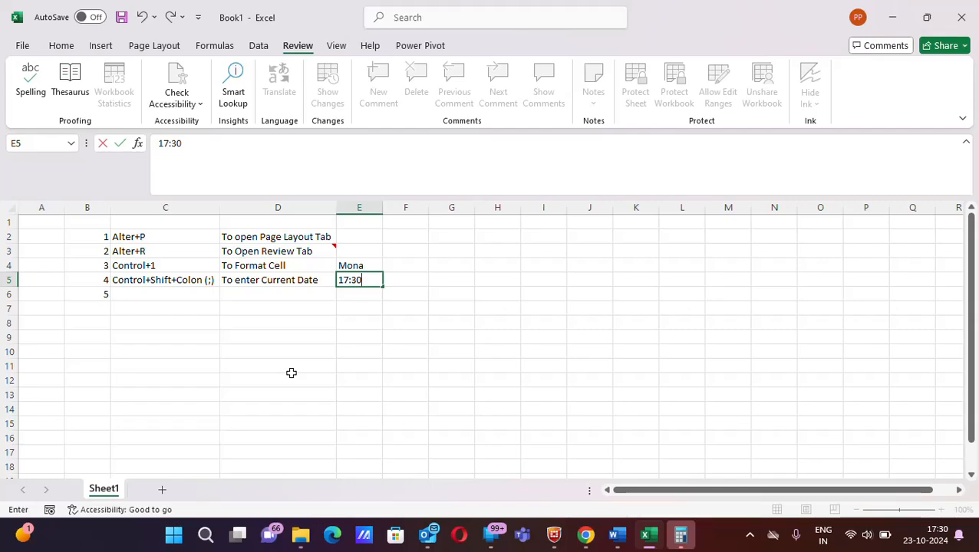
pyautogui.click(233, 280)
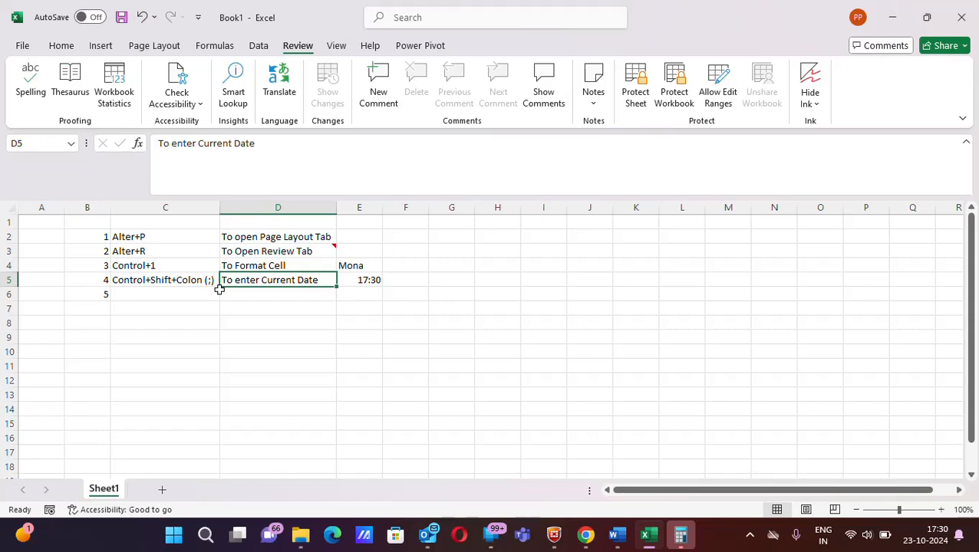
pyautogui.click(375, 280)
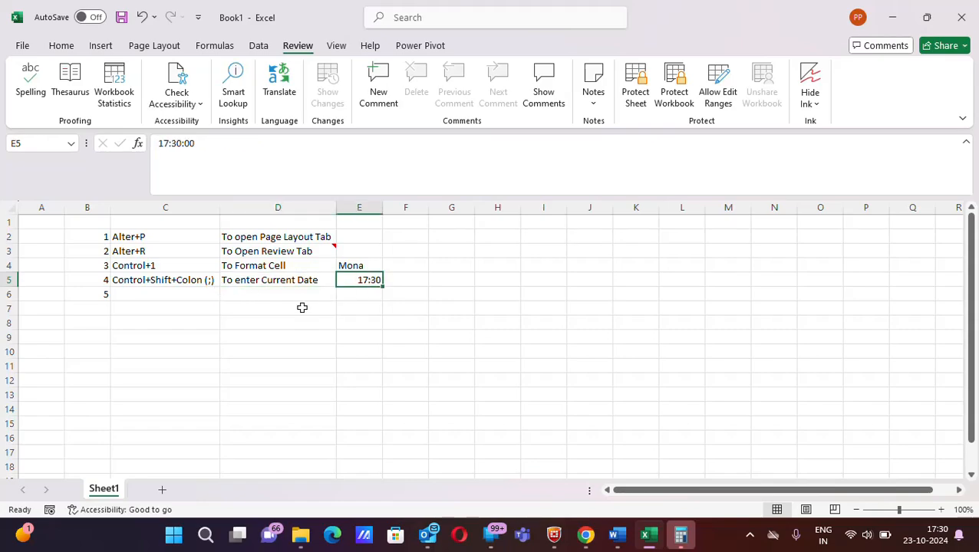
# Step: Correct the description in cell D5 to "To enter Current Time"
pyautogui.click(321, 283)
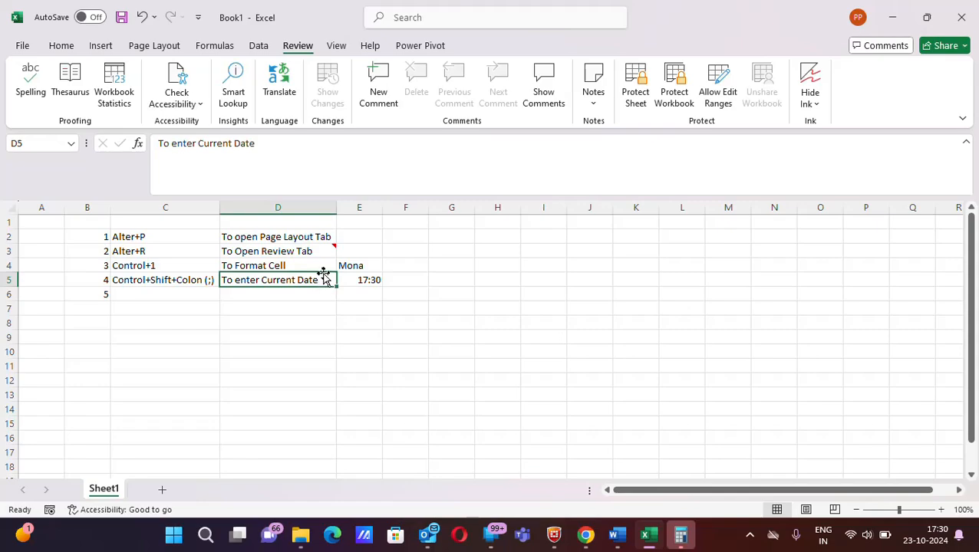
pyautogui.hotkey('ctrl', 'Up')
pyautogui.doubleClick(321, 282)
pyautogui.press('BackSpace')
pyautogui.press('BackSpace')
pyautogui.press('BackSpace')
pyautogui.press('BackSpace')
pyautogui.write('Time')
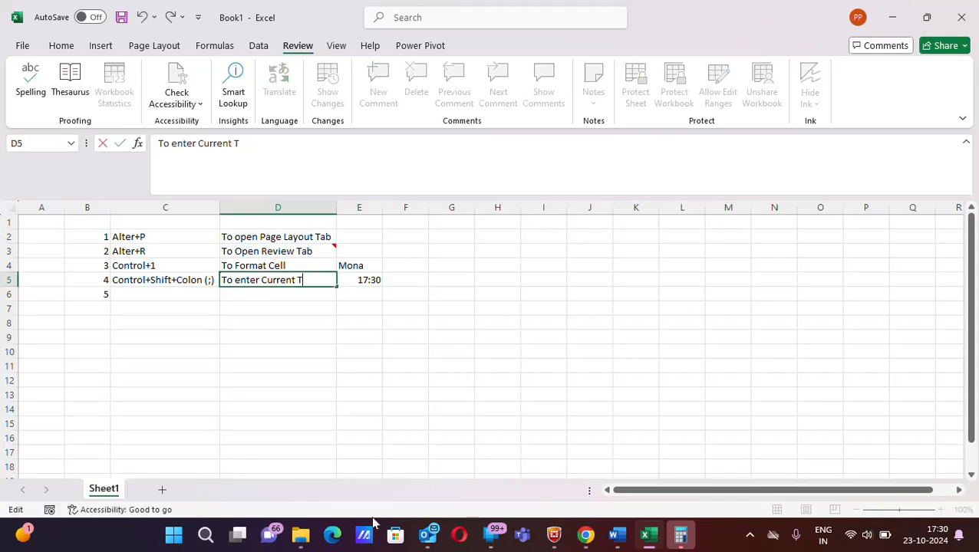
pyautogui.click(267, 354)
# Step: Enter the shortcut label "Control+Shift+Colon (:)" in cell C6, beside number 5
pyautogui.click(156, 296)
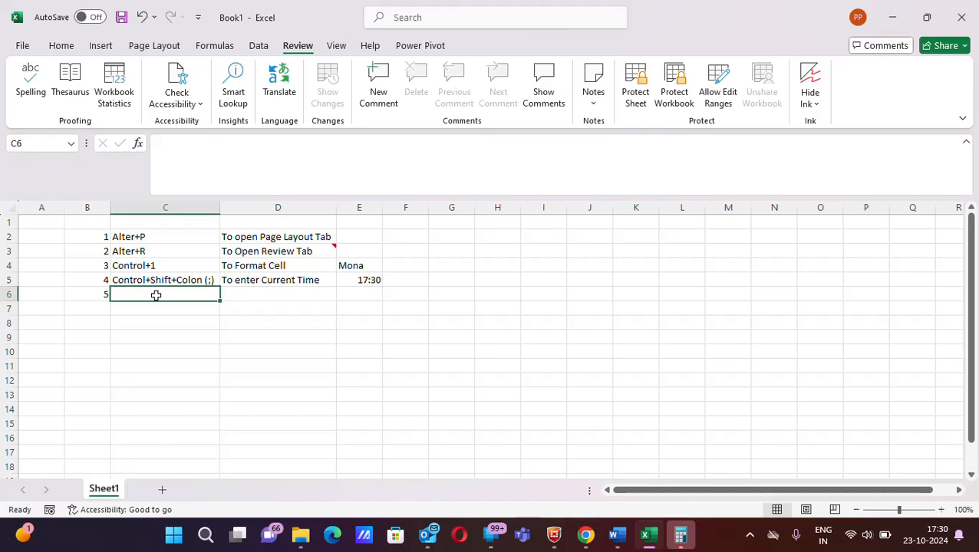
pyautogui.write('Control')
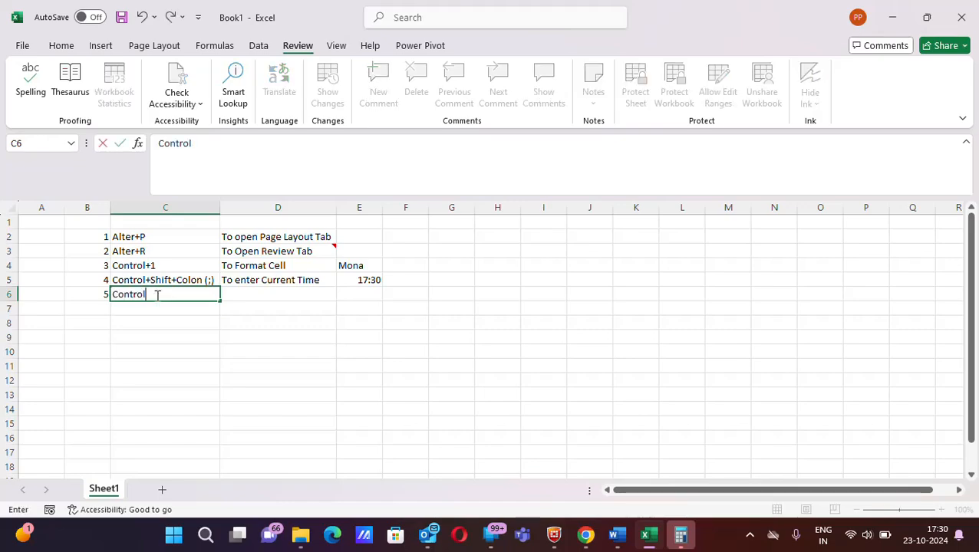
pyautogui.write('+Shift')
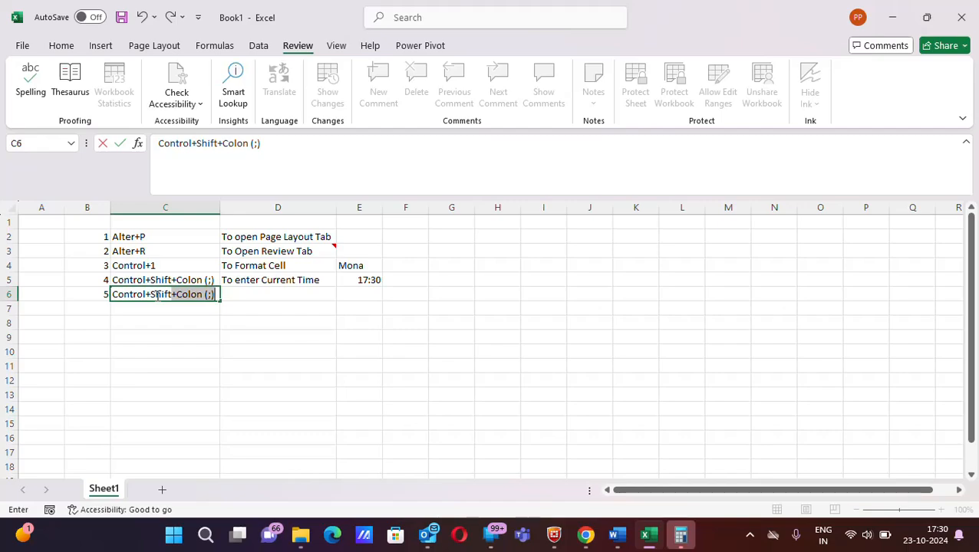
pyautogui.write('+Colon ')
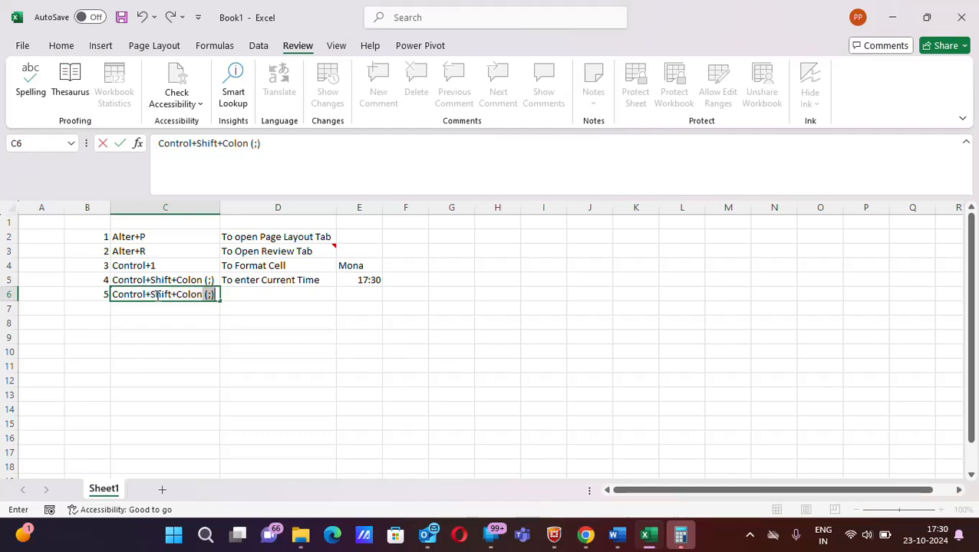
pyautogui.write('(:')
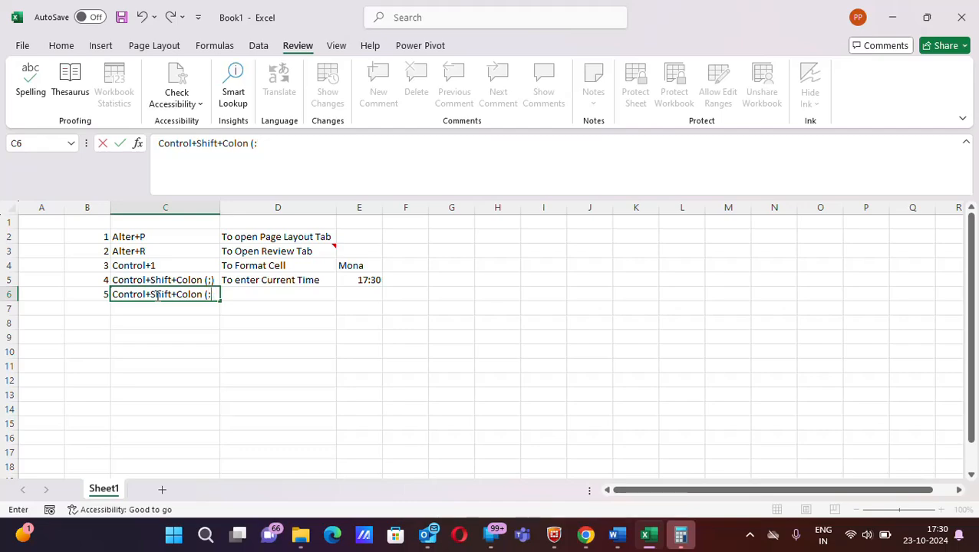
pyautogui.write(')')
pyautogui.hotkey('ctrl', 'Return')
pyautogui.click(164, 321)
# Step: Enter the description "To Enter the Current Date" in cell D6
pyautogui.click(244, 294)
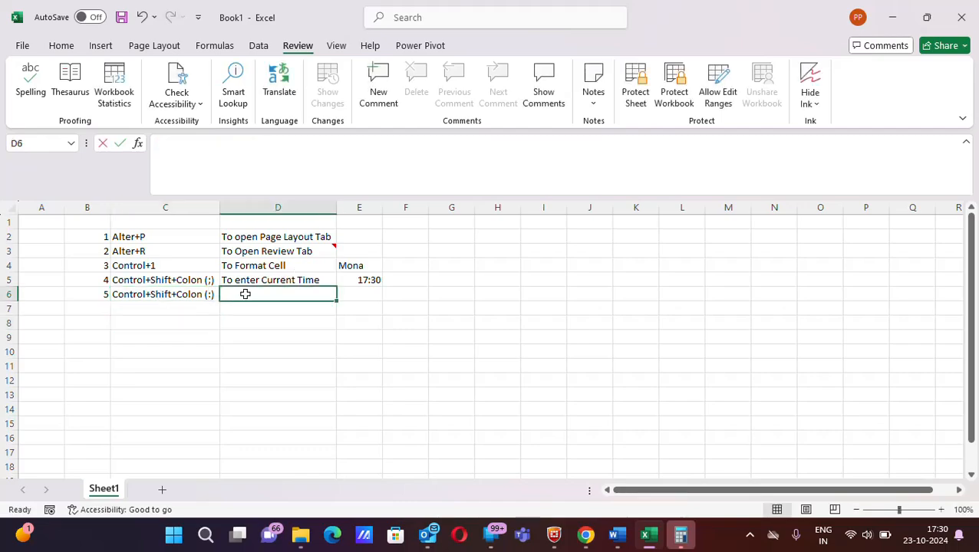
pyautogui.write('To')
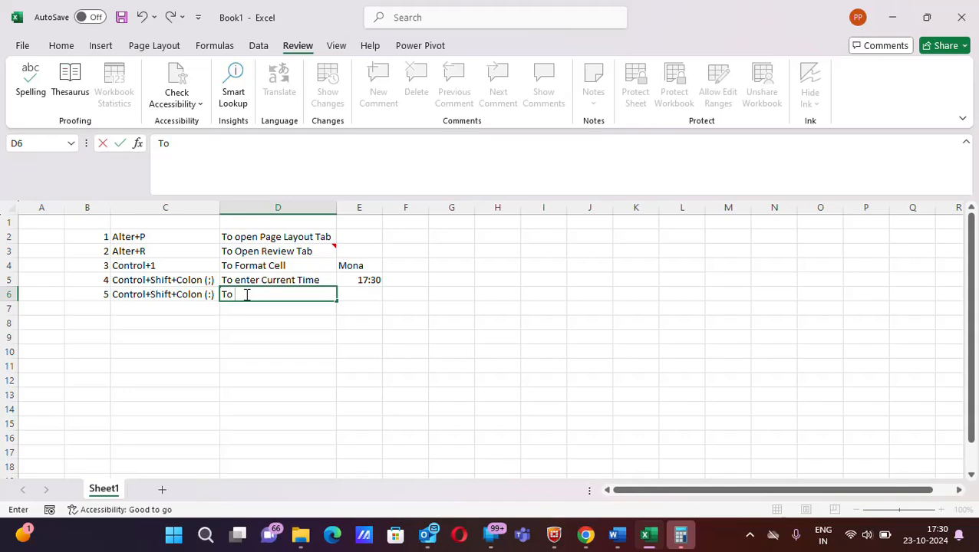
pyautogui.write(' Enter ')
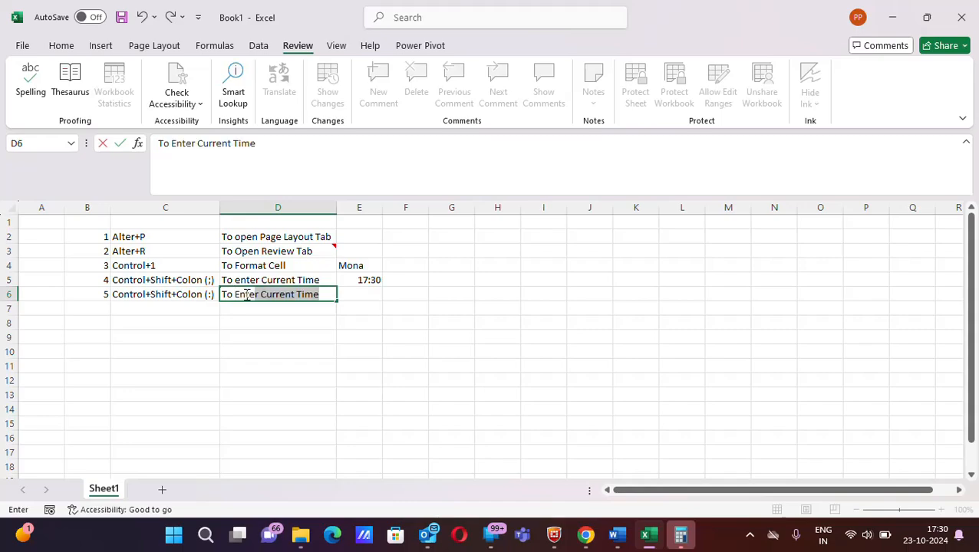
pyautogui.write('the')
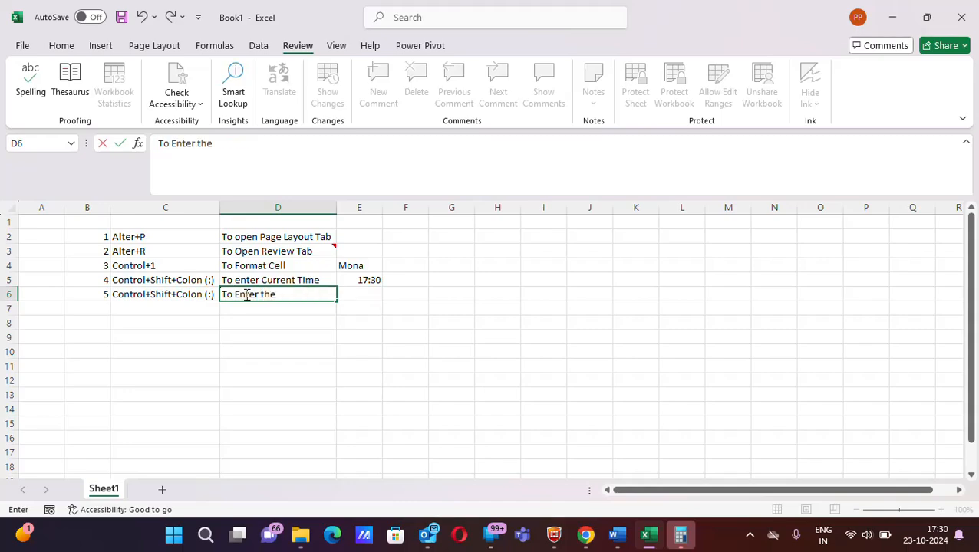
pyautogui.write(' Current Date')
pyautogui.click(365, 311)
# Step: Try to insert the current date in cell E6 and clear the entry
pyautogui.click(362, 297)
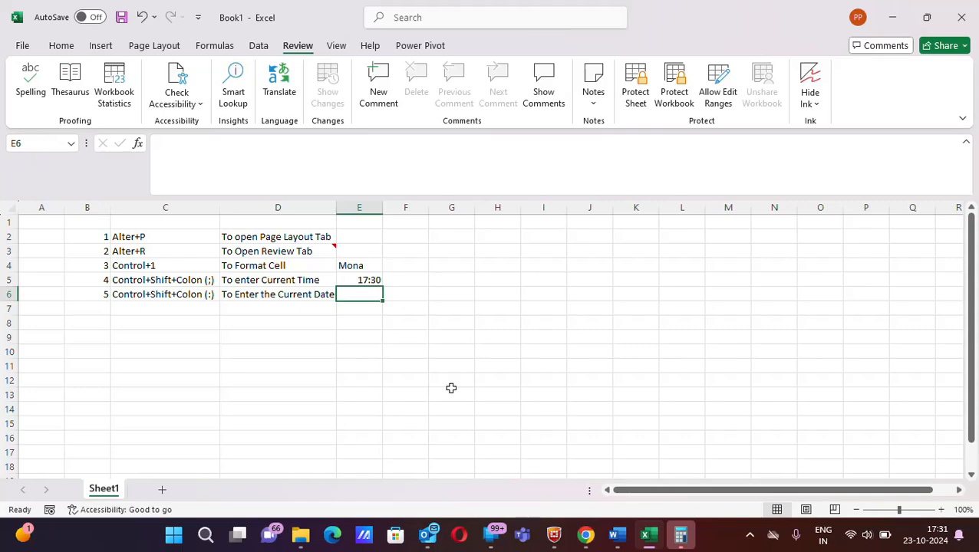
pyautogui.hotkey('ctrl', 'shift', ';')
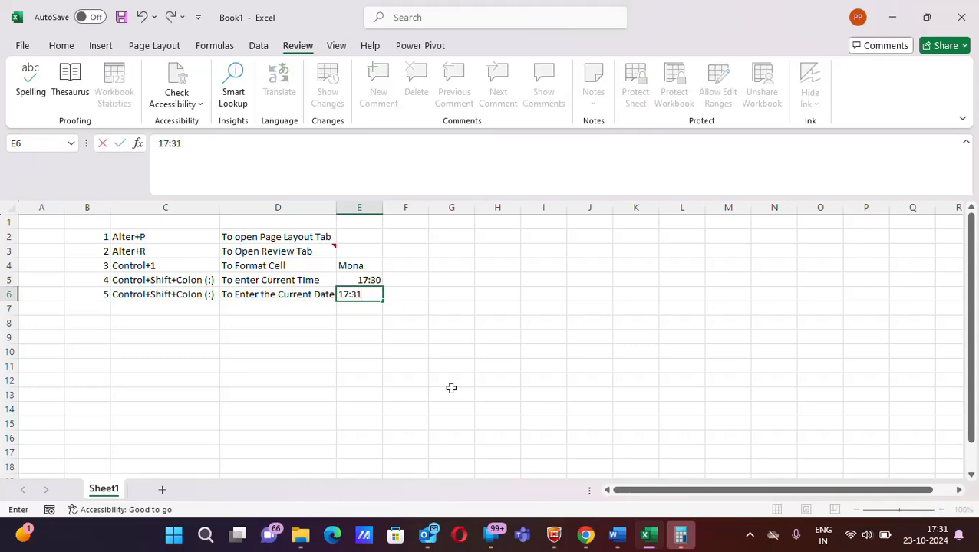
pyautogui.click(375, 293)
pyautogui.press('BackSpace')
pyautogui.press('BackSpace')
pyautogui.press('BackSpace')
pyautogui.press('BackSpace')
pyautogui.press('BackSpace')
pyautogui.click(365, 326)
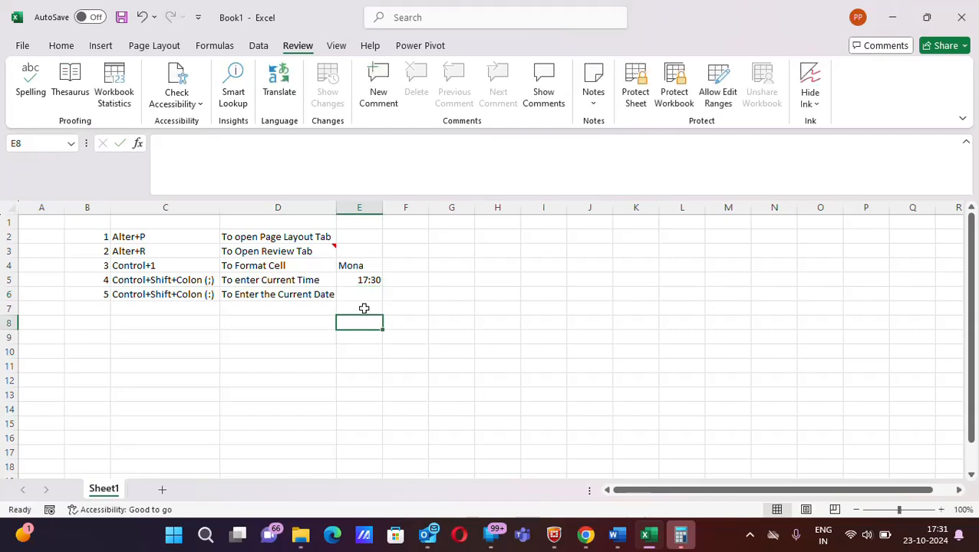
pyautogui.click(356, 295)
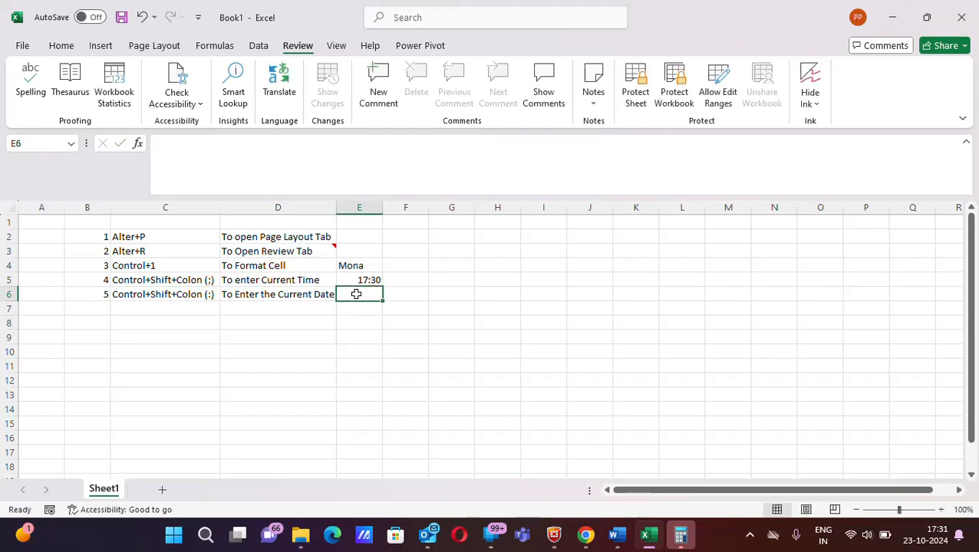
pyautogui.hotkey('ctrl', 'shift', ';')
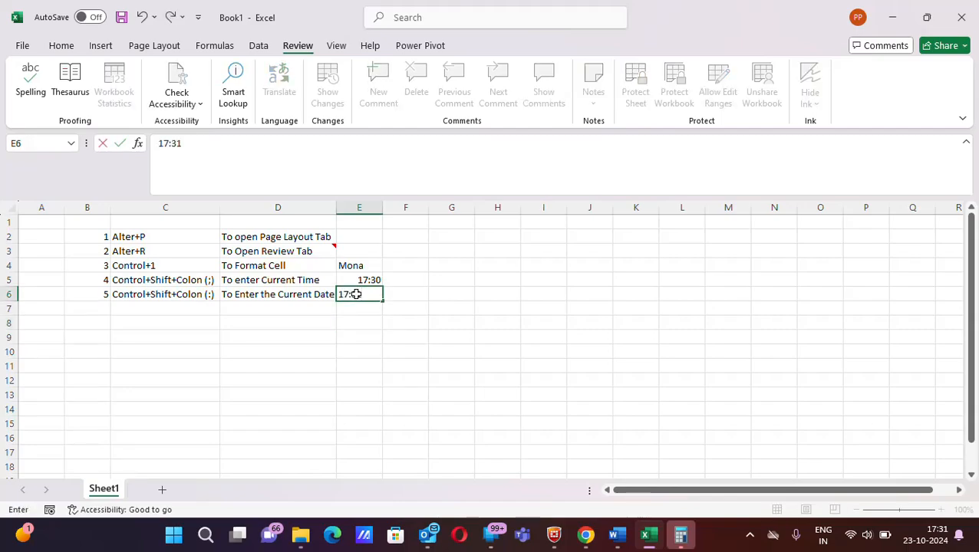
pyautogui.press('BackSpace')
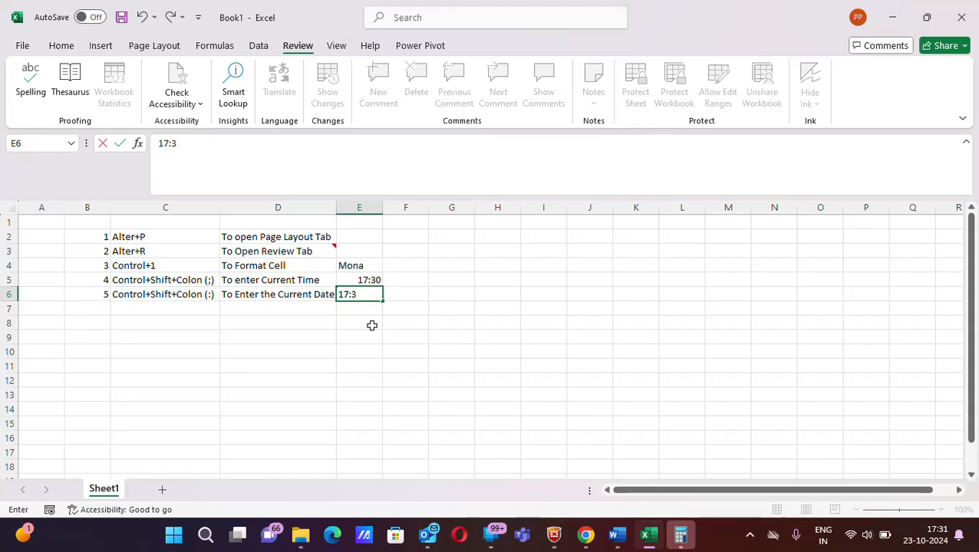
pyautogui.press('BackSpace')
pyautogui.press('BackSpace')
pyautogui.press('BackSpace')
pyautogui.press('BackSpace')
pyautogui.click(368, 324)
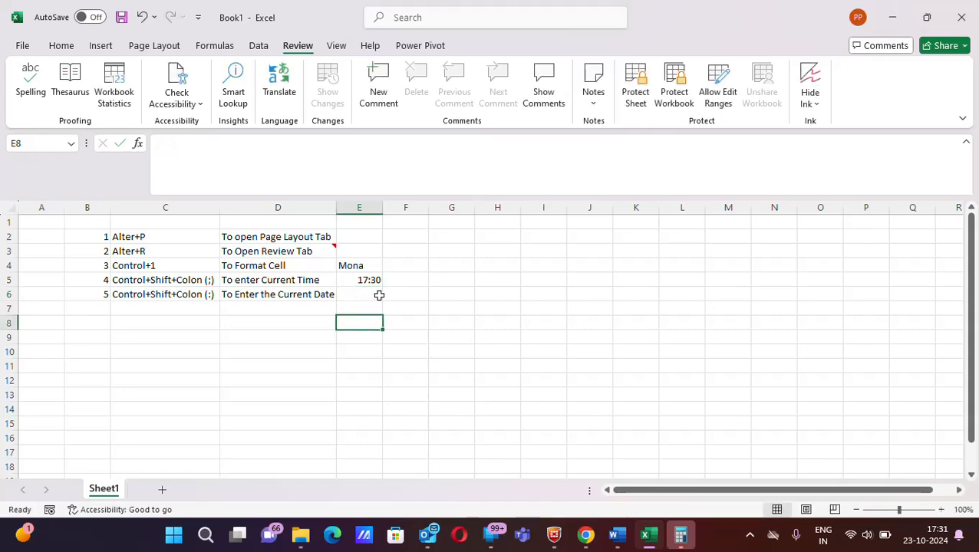
# Step: Insert the current time as a static value in cell E6, beside the description for shortcut number 5
pyautogui.click(353, 293)
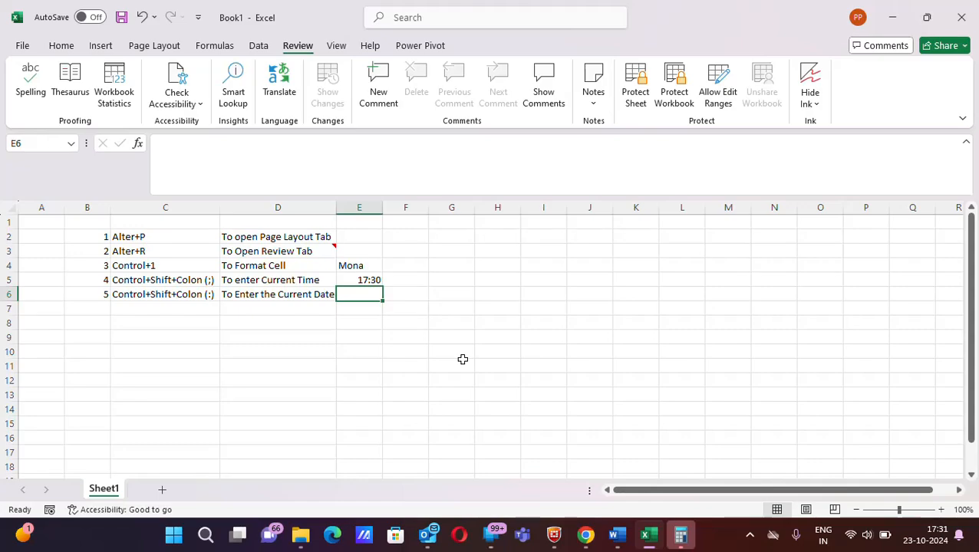
pyautogui.hotkey('ctrl', 'shift', ';')
pyautogui.press('Return')
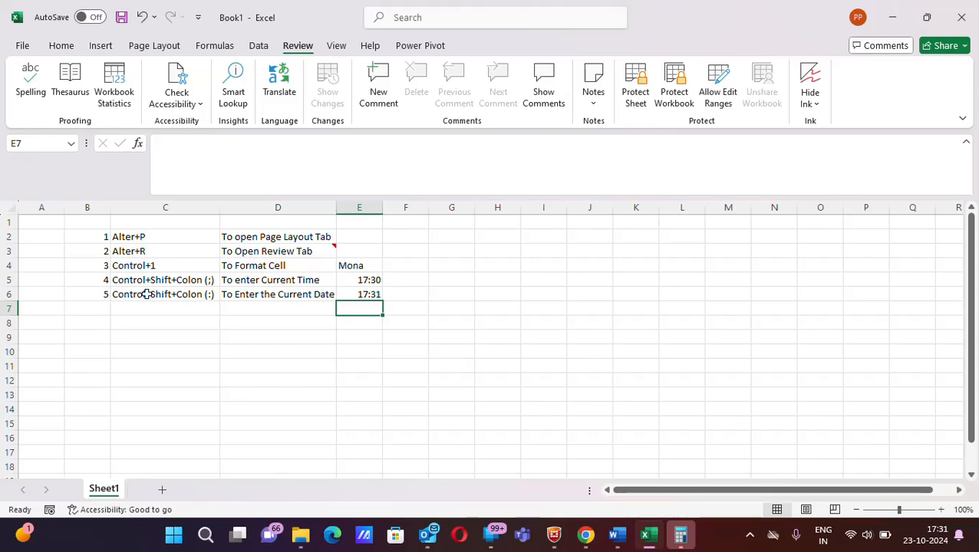